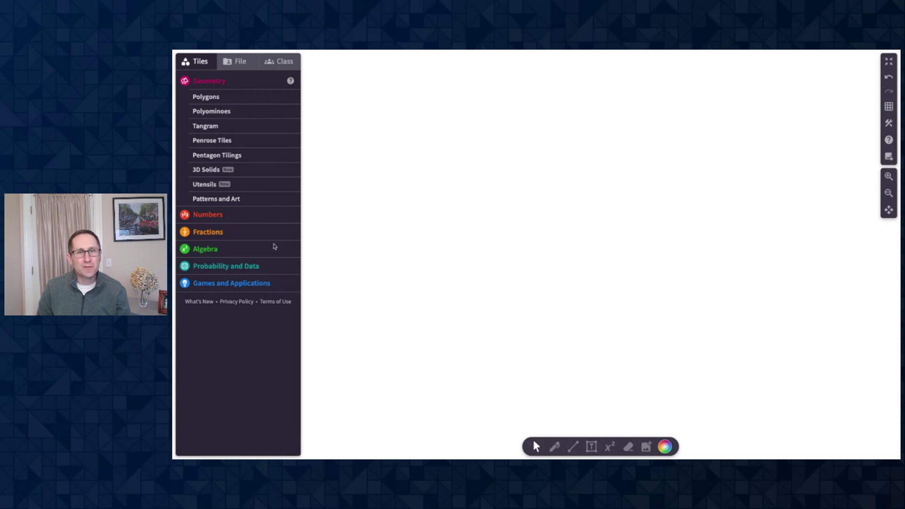
Show the currency coin tiles, previewing the euro and British sets before returning to US dollars
left_click(229, 284)
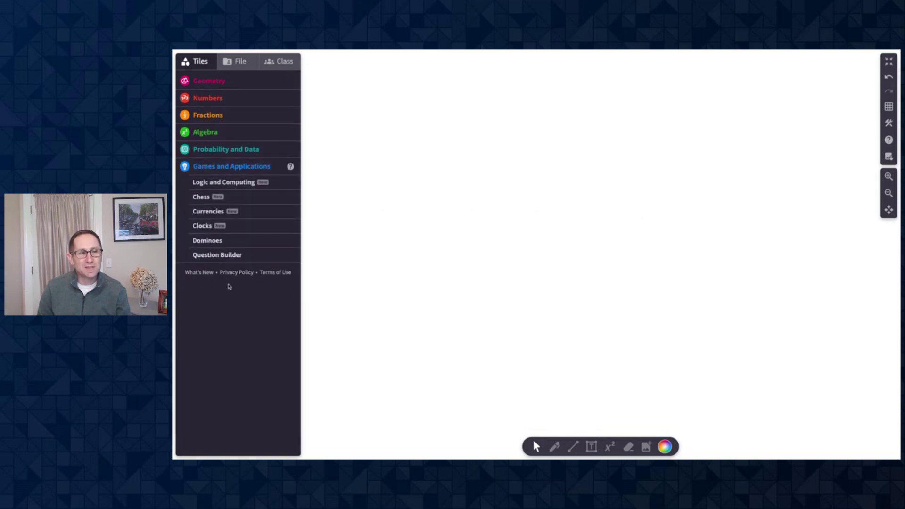
left_click(218, 211)
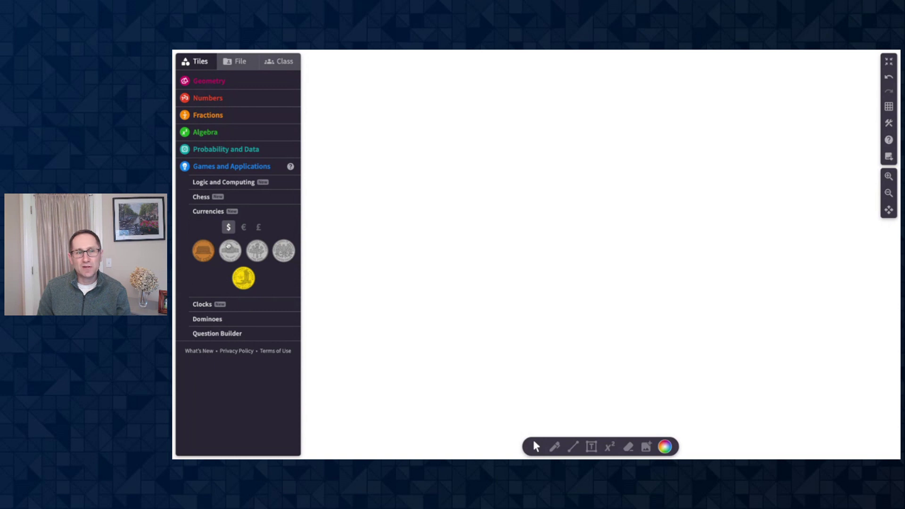
left_click(243, 229)
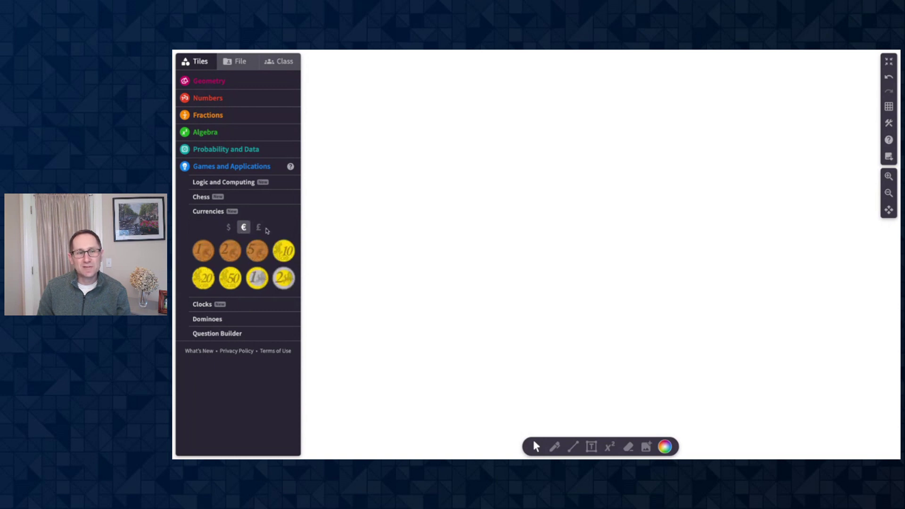
left_click(258, 228)
left_click(228, 228)
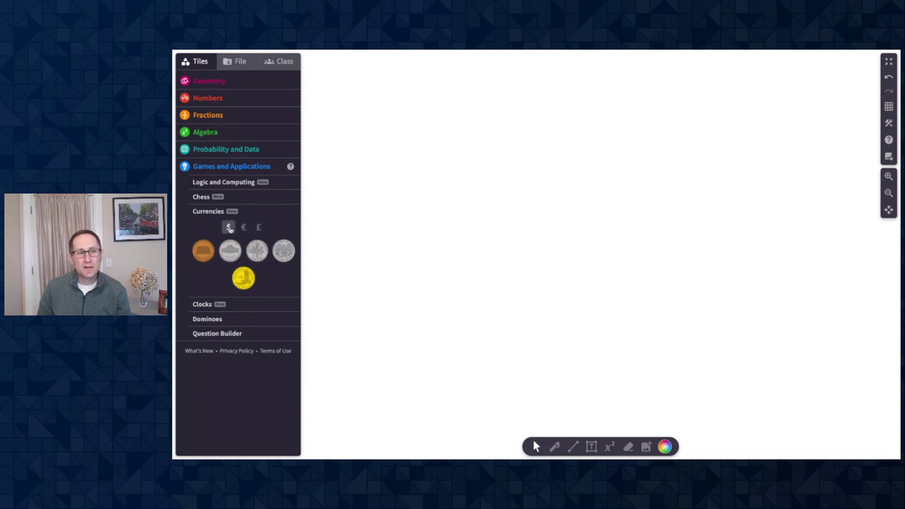
Add a penny, nickel, dime, quarter and one-dollar coin, then move them up-left
left_click(204, 250)
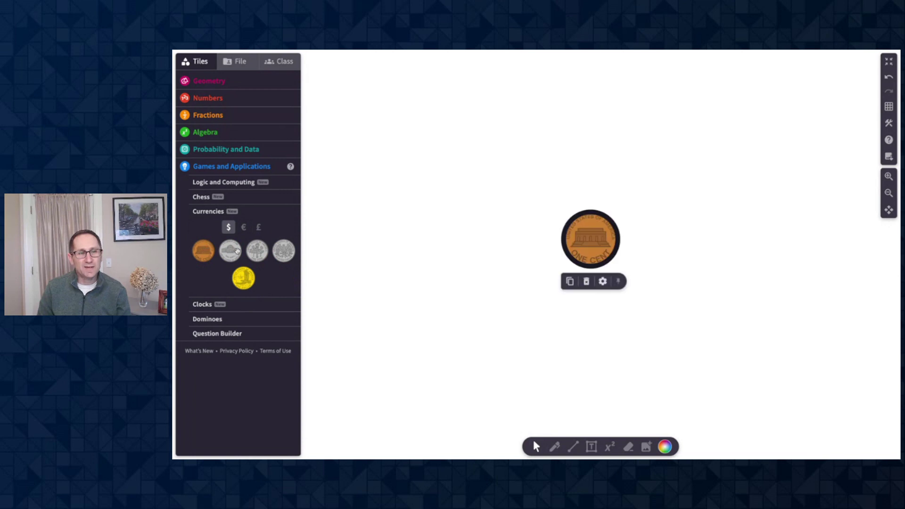
left_click(237, 251)
left_click(258, 252)
left_click(291, 253)
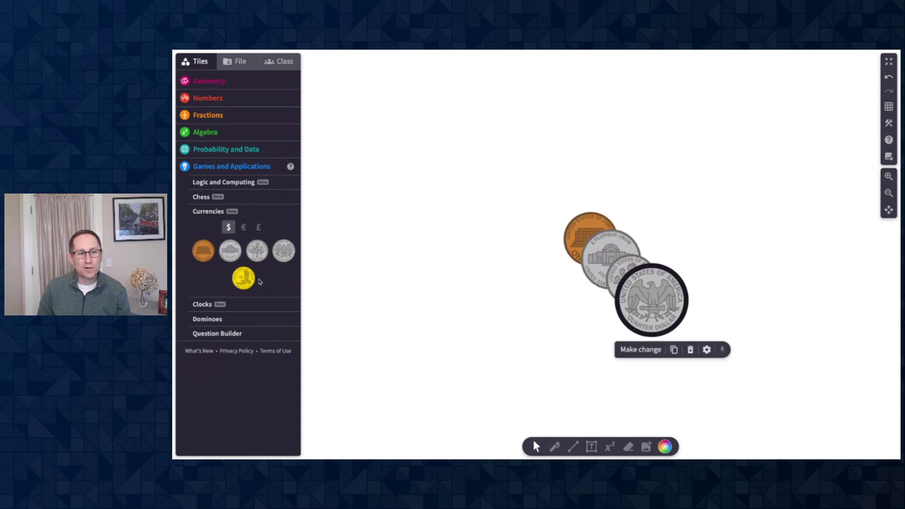
left_click(249, 282)
left_click_drag(503, 198, 639, 253)
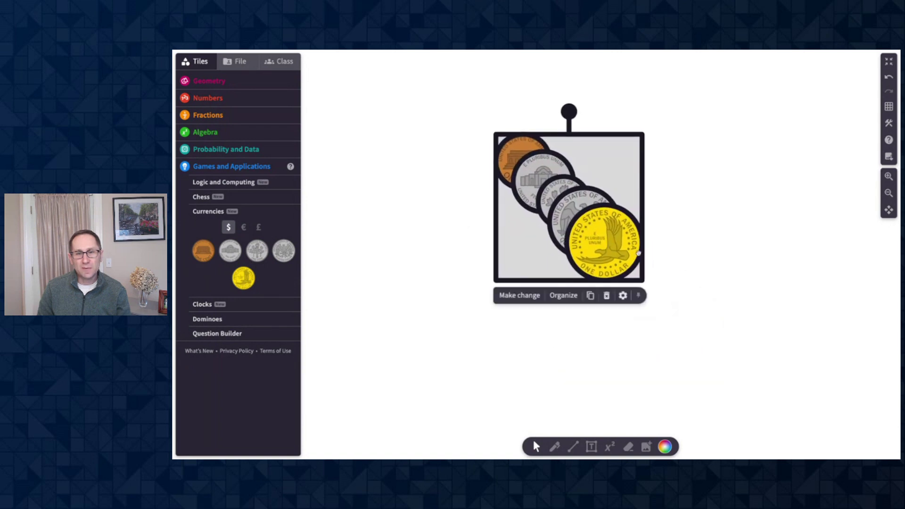
left_click(684, 275)
Exchange the quarter for two dimes and a nickel, and the nickel for five pennies
left_click(567, 221)
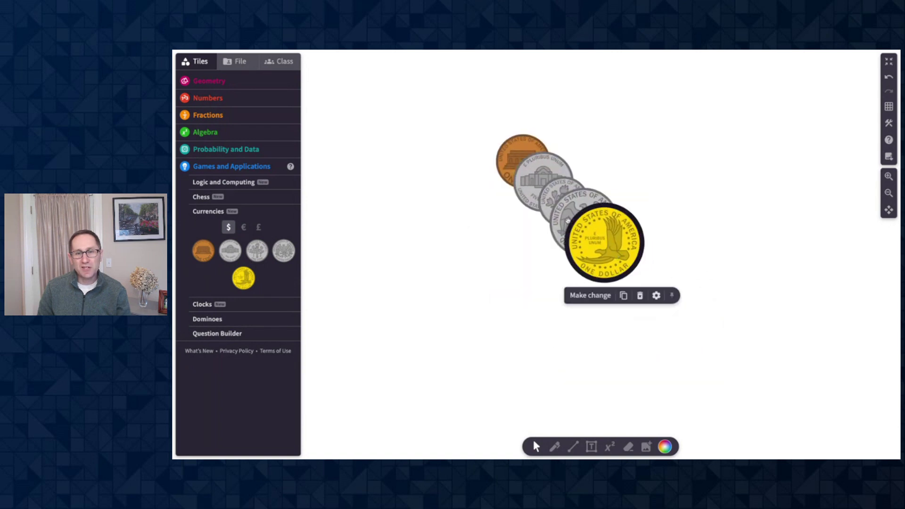
left_click(562, 216)
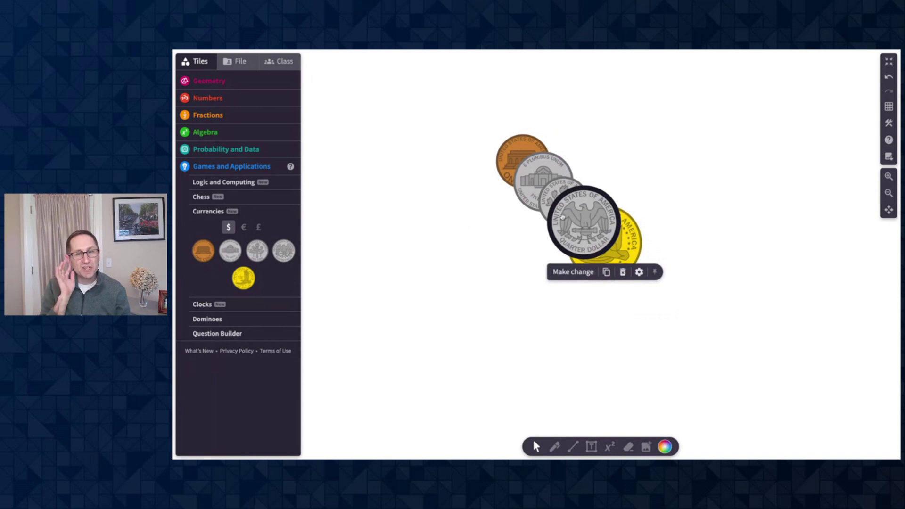
left_click(568, 273)
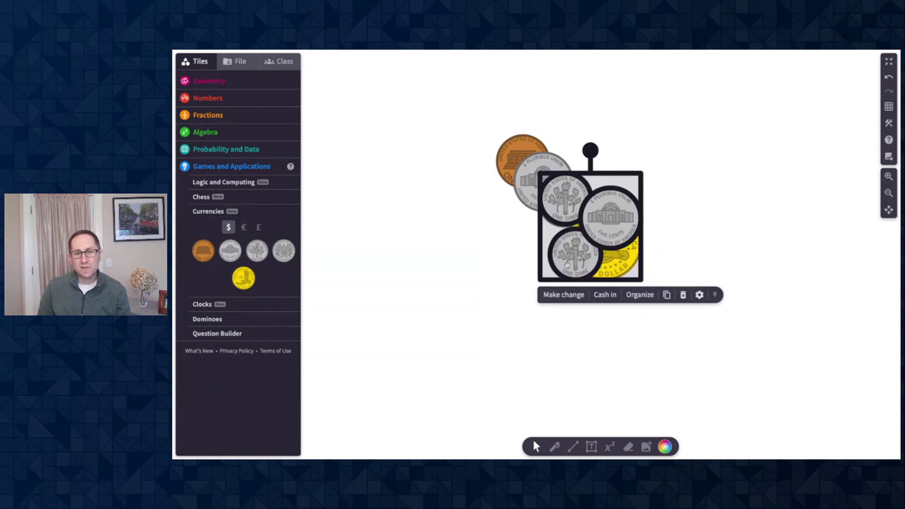
left_click(691, 269)
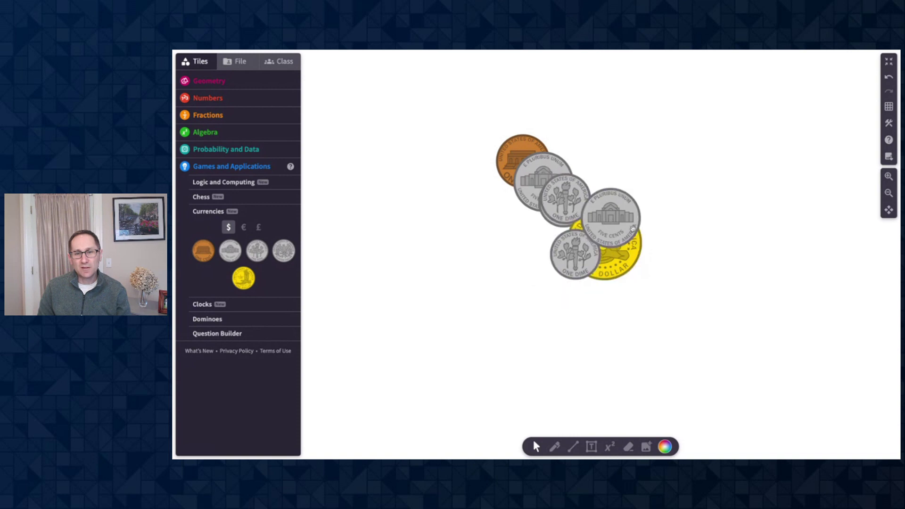
left_click(612, 216)
left_click(602, 261)
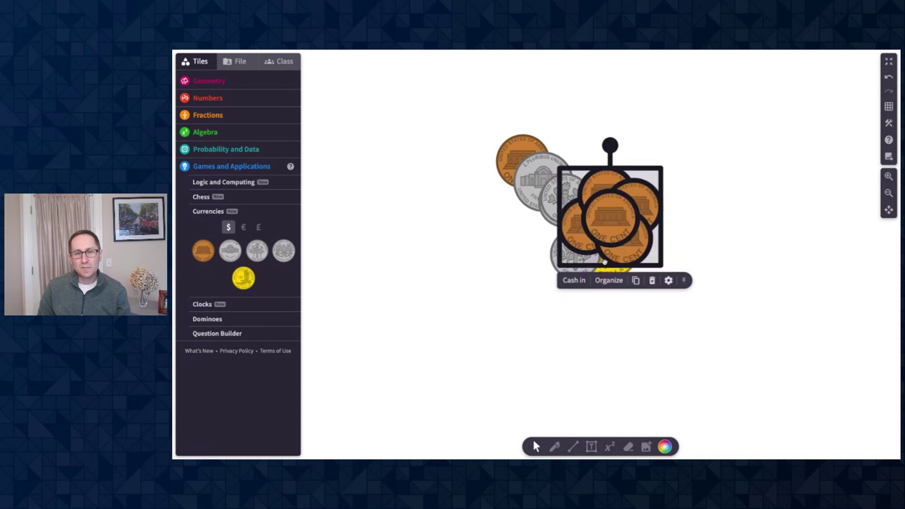
Exchange a dime for two nickels and the dollar coin for four quarters
left_click(551, 194)
left_click(558, 238)
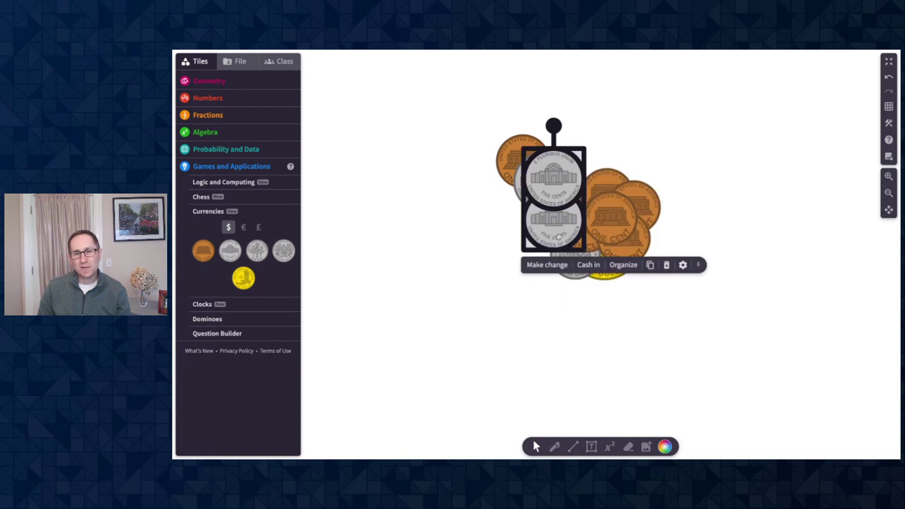
left_click(608, 322)
left_click(606, 274)
left_click(594, 296)
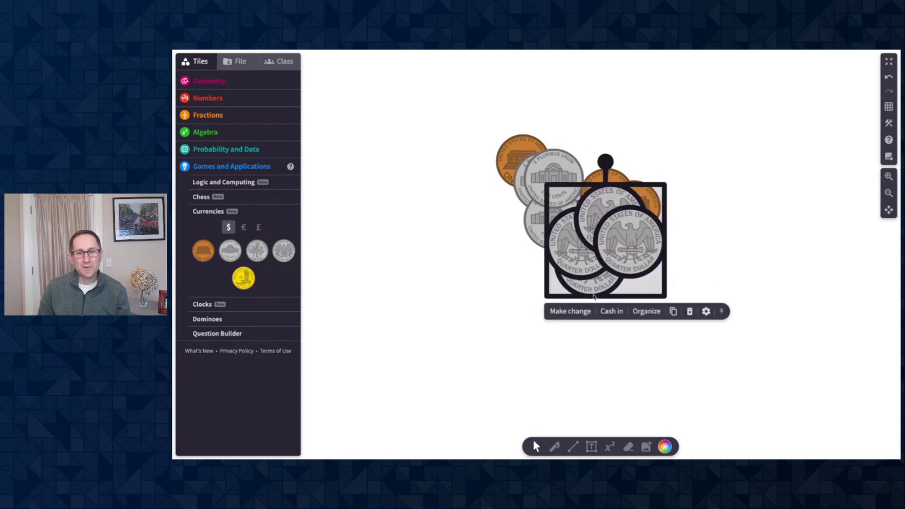
left_click(503, 264)
Organize the whole coin pile into rows by coin type
left_click_drag(484, 136, 608, 318)
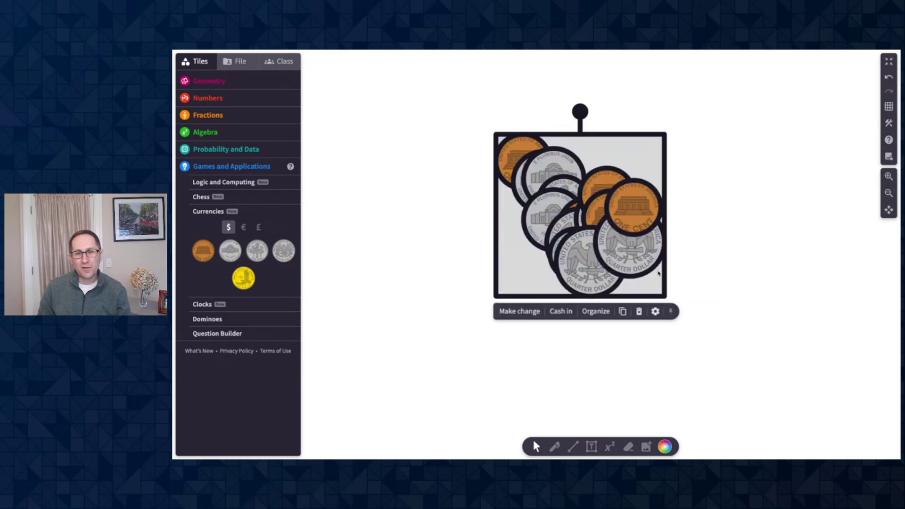
left_click(603, 311)
left_click(764, 268)
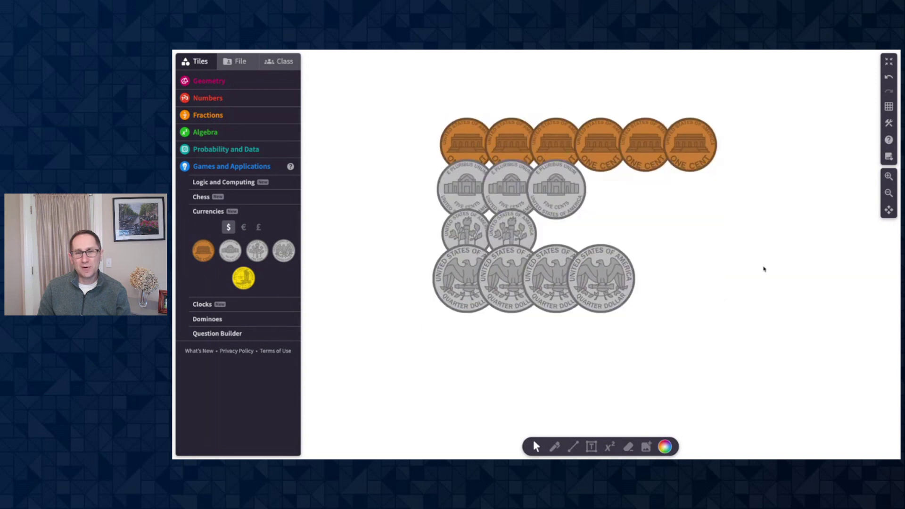
Cash in all the arranged coins for the fewest equal-value coins
scroll(408, 241, "down", 1)
scroll(407, 241, "left", 1)
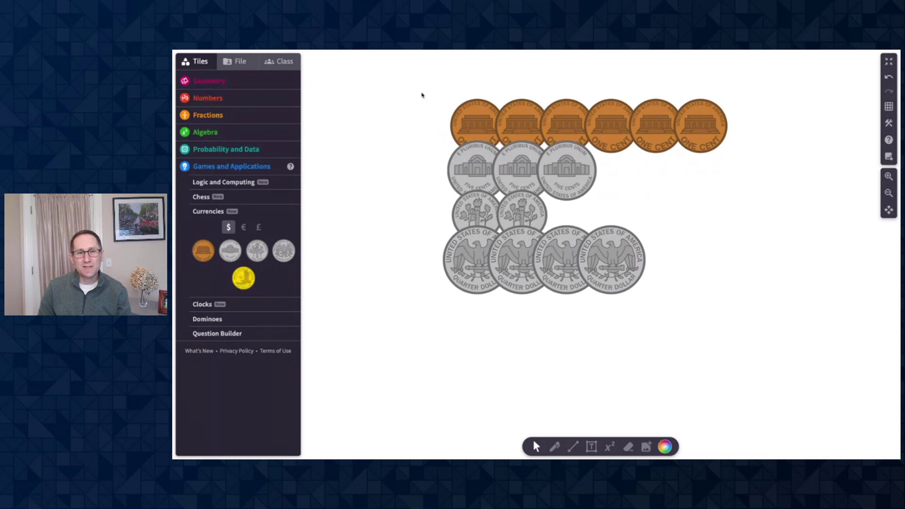
left_click_drag(421, 95, 705, 277)
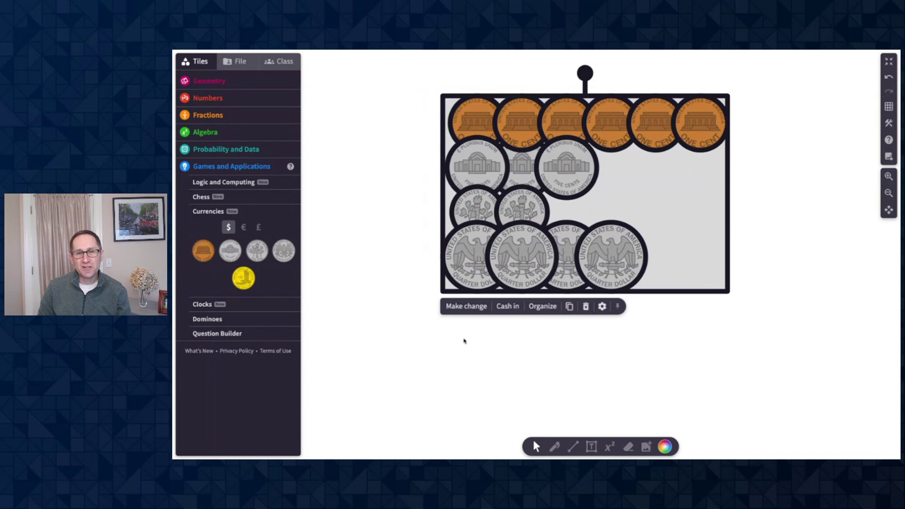
scroll(465, 339, "down", 1)
scroll(465, 340, "left", 1)
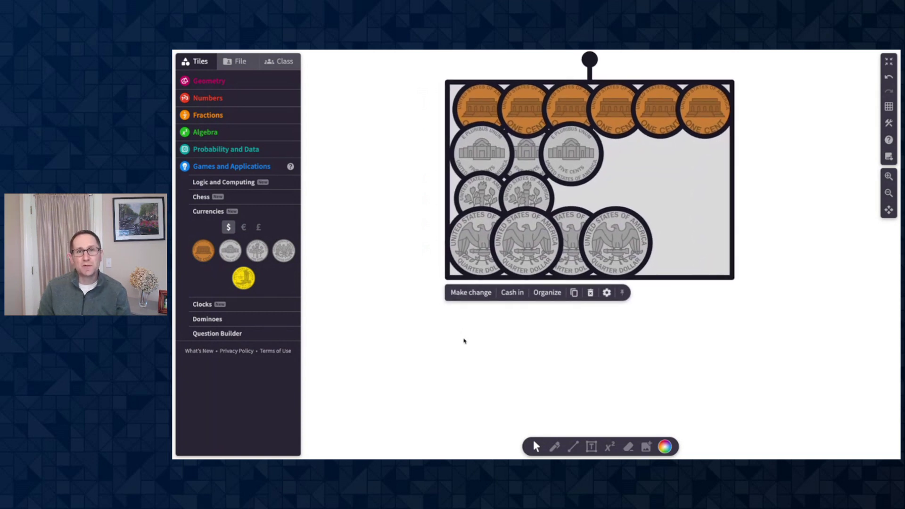
left_click(511, 292)
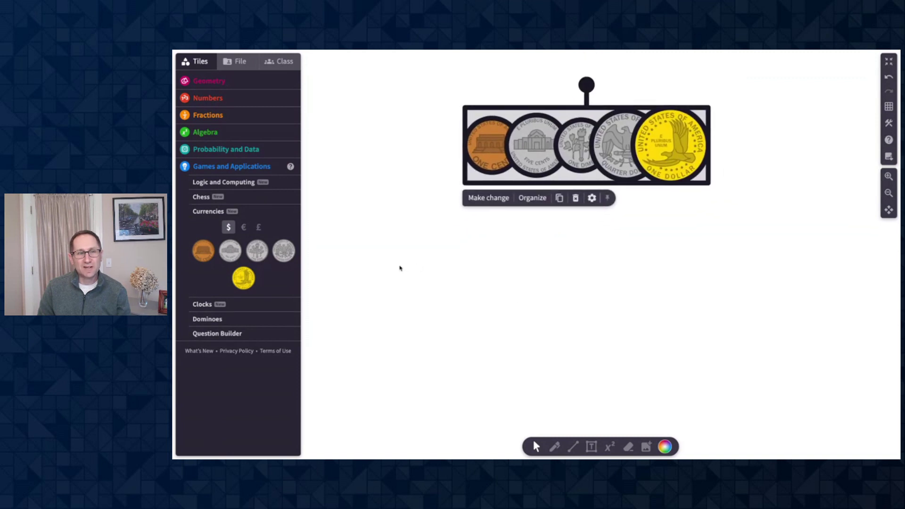
Place a balance scale from the Algebra tiles on the canvas
left_click(210, 136)
left_click(213, 161)
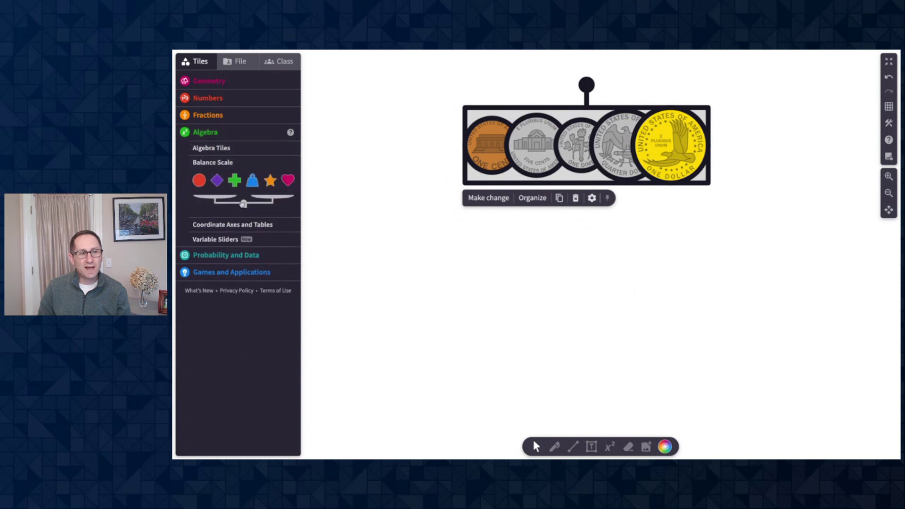
left_click(242, 203)
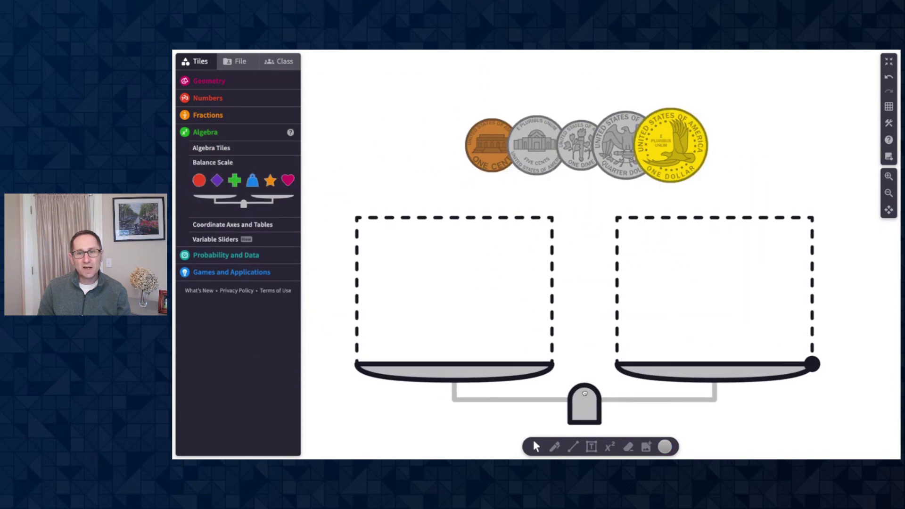
left_click(746, 214)
Put the dollar coin on the left pan and four quarters on the right pan
left_click_drag(662, 158, 461, 335)
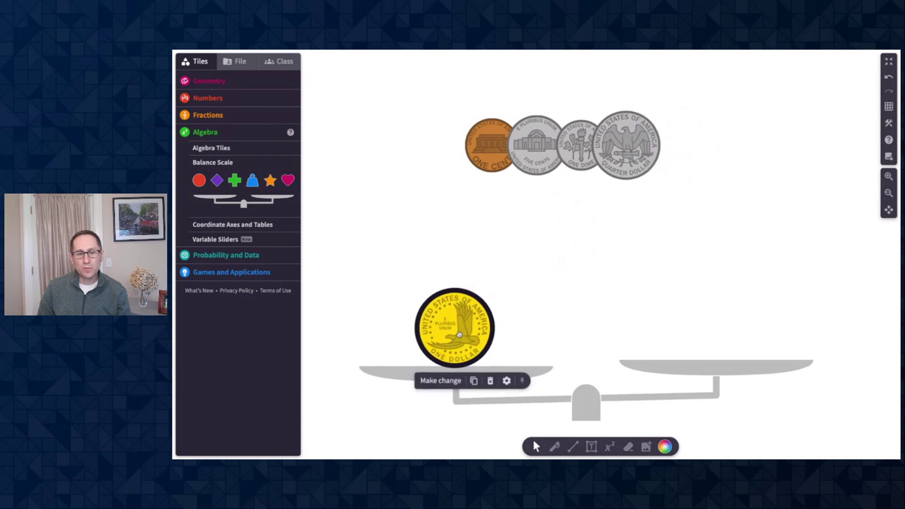
left_click_drag(627, 156, 741, 314)
left_click(690, 366)
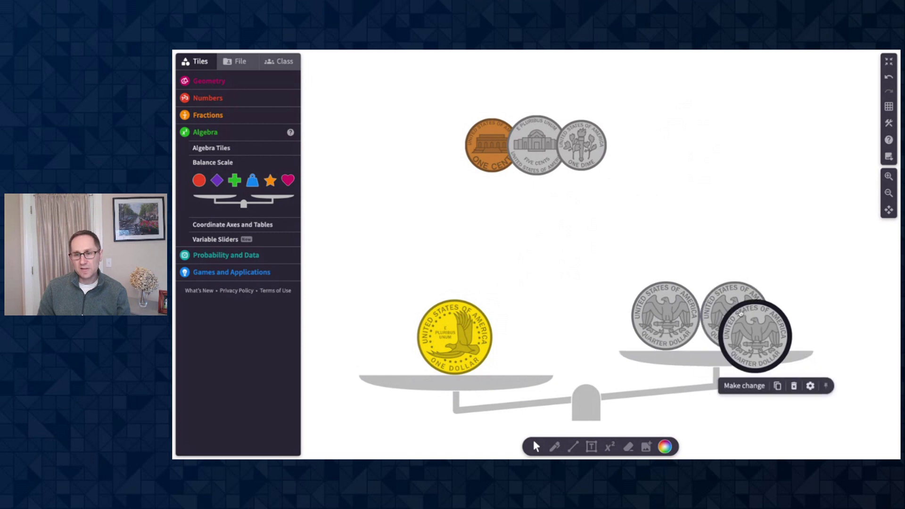
left_click(774, 379)
left_click_drag(754, 351, 681, 256)
left_click(688, 299)
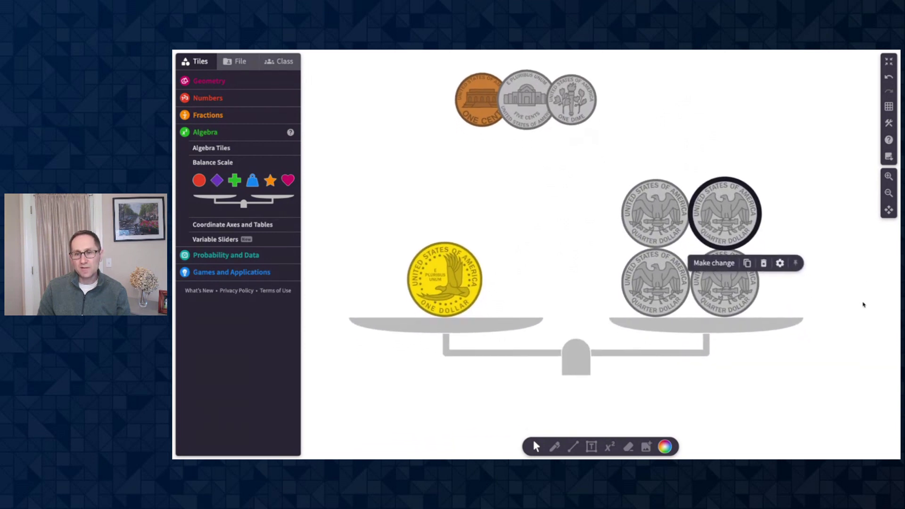
left_click(826, 353)
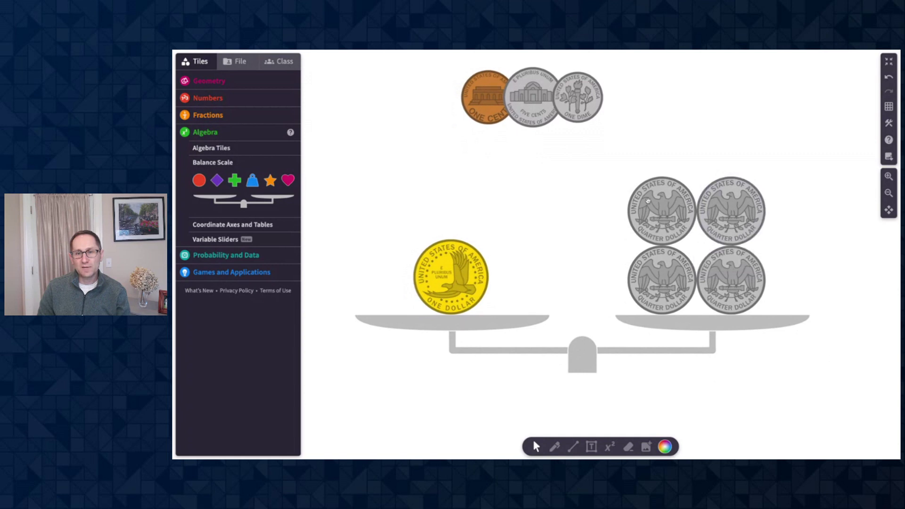
Take the dollar off the left pan and three quarters off the right pan
left_click_drag(477, 271, 432, 92)
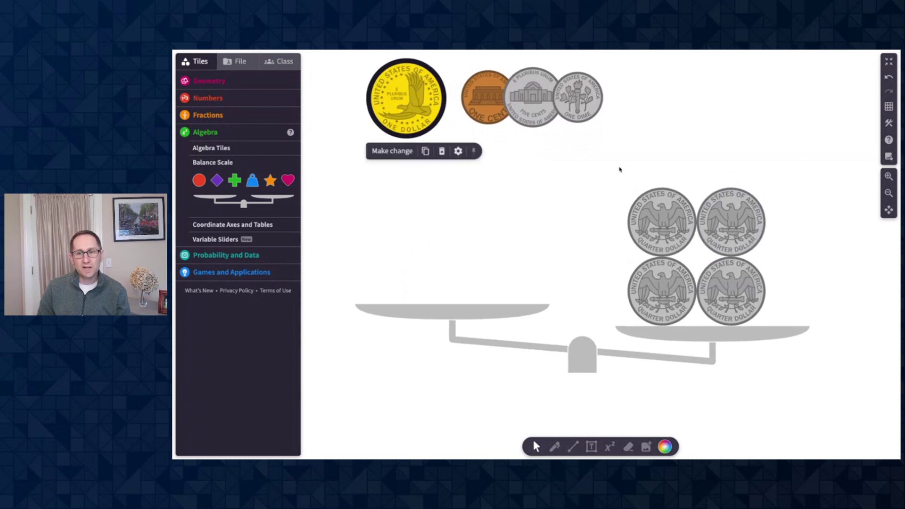
left_click(662, 221)
left_click_drag(661, 220, 650, 100)
left_click_drag(743, 198, 745, 80)
left_click_drag(742, 297, 833, 99)
left_click_drag(661, 293, 685, 293)
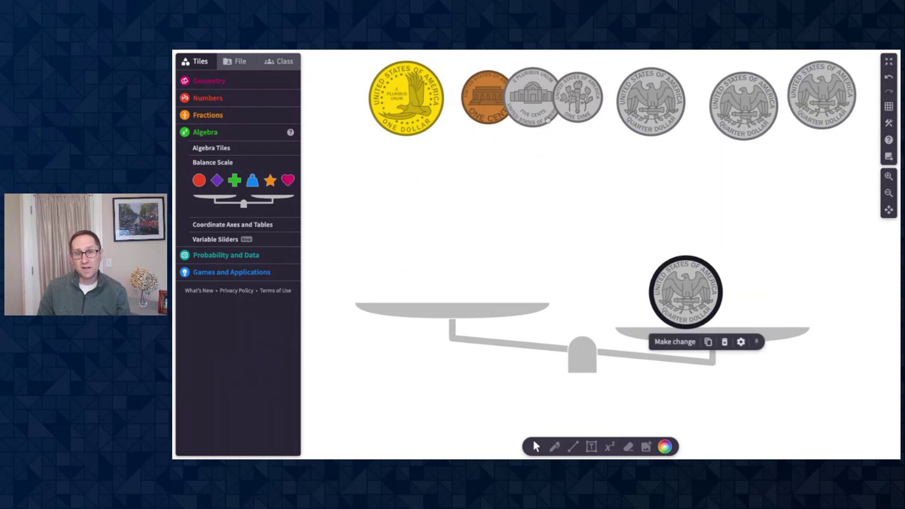
Add a nickel, three dimes and a penny to the right pan beside the quarter
left_click_drag(547, 119, 755, 310)
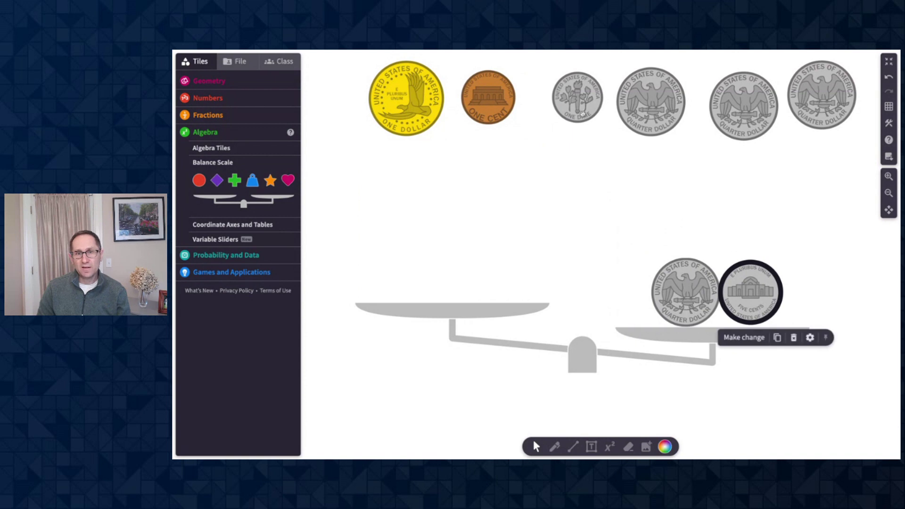
left_click_drag(583, 113, 681, 221)
key("ctrl+d")
key("ctrl+d")
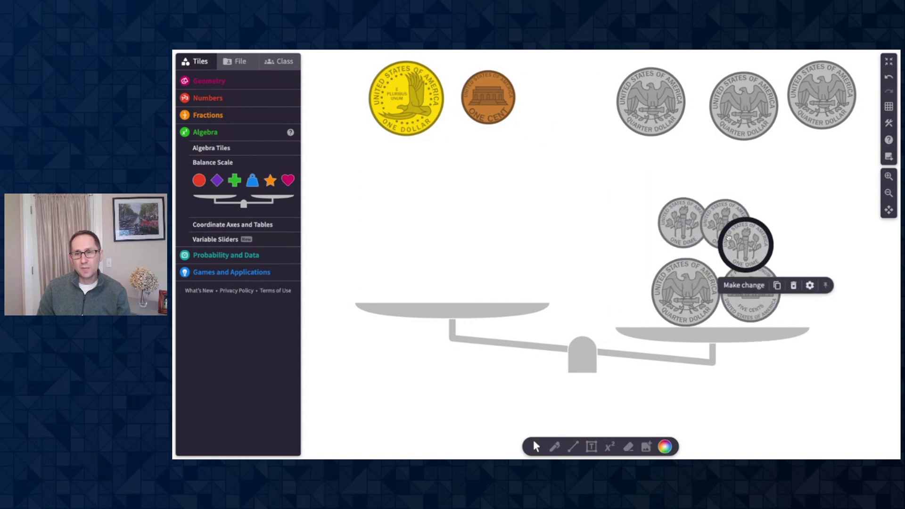
left_click_drag(728, 238, 752, 229)
left_click_drag(493, 104, 646, 244)
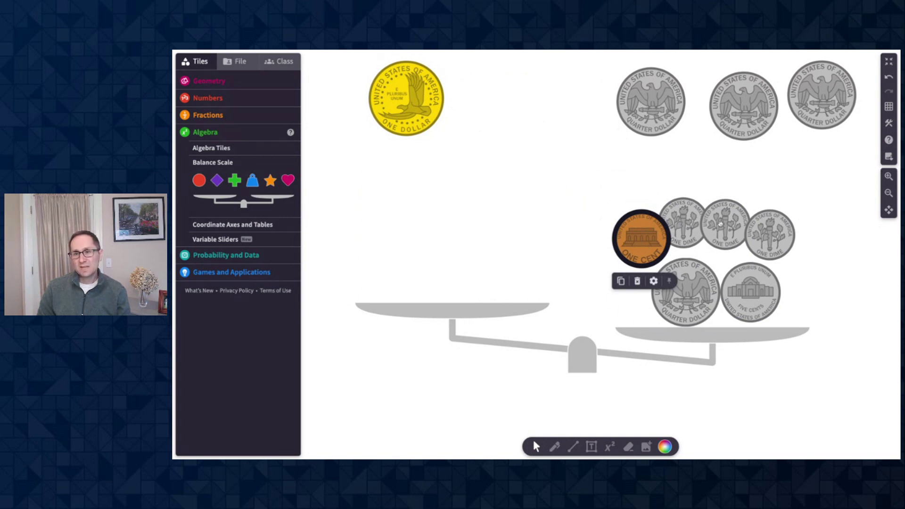
Change the custom number card's value to 61
left_click(207, 98)
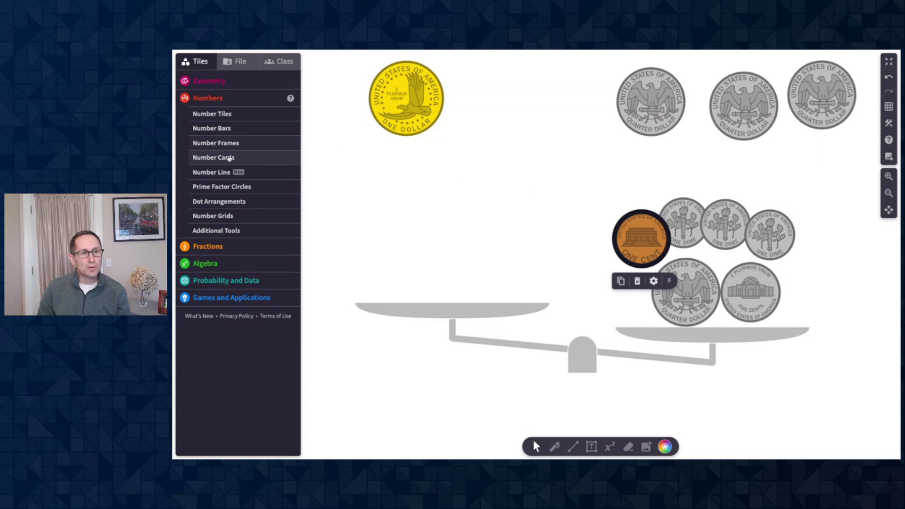
left_click(227, 159)
double_click(238, 265)
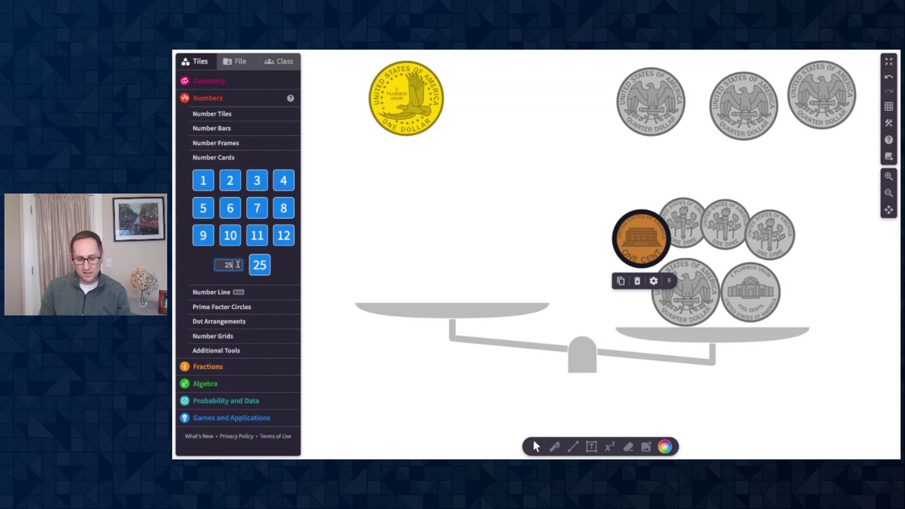
key("BackSpace")
type("71")
key("BackSpace")
key("BackSpace")
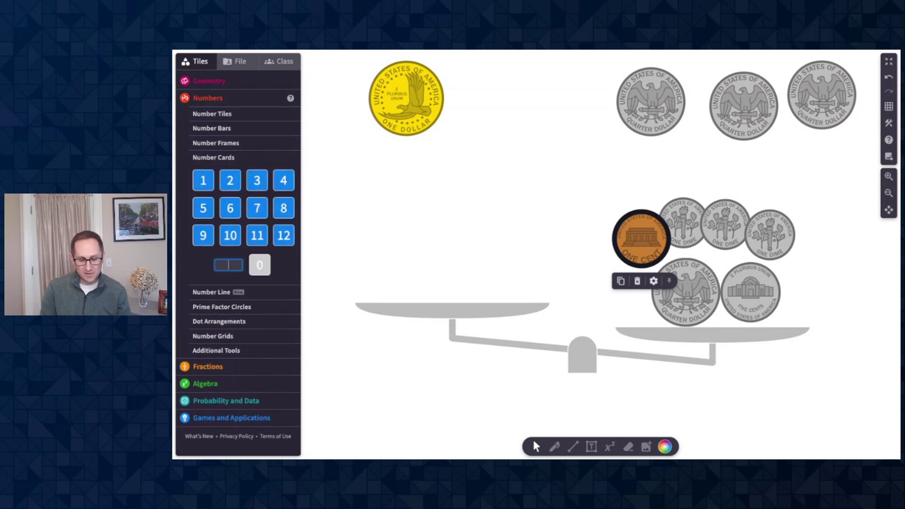
type("61")
Place the 61 card on the balance scale's left pan
left_click_drag(254, 268, 443, 280)
scroll(746, 373, "down", 1)
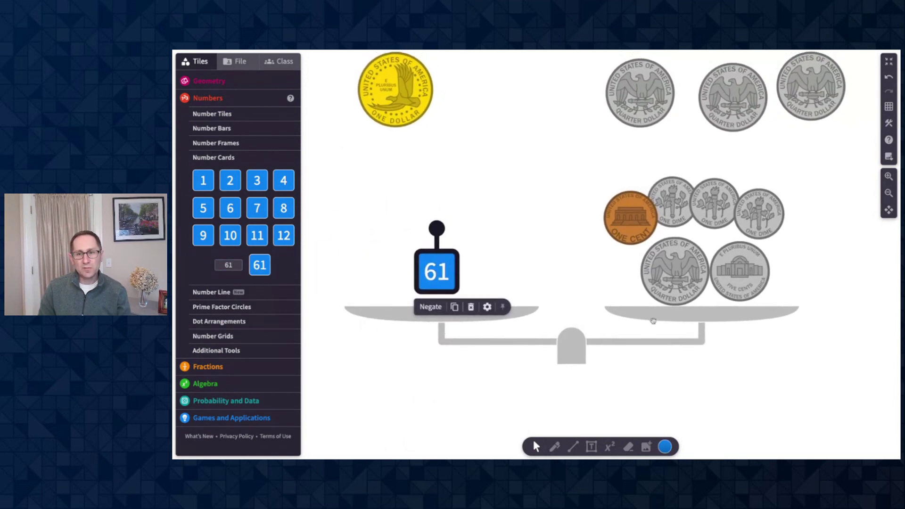
scroll(653, 321, "down", 1)
scroll(653, 321, "up", 2)
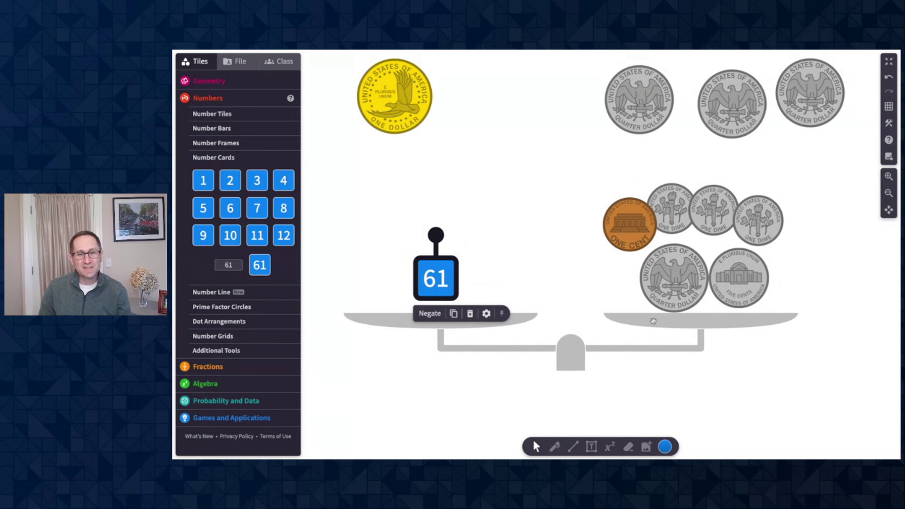
scroll(652, 321, "down", 1)
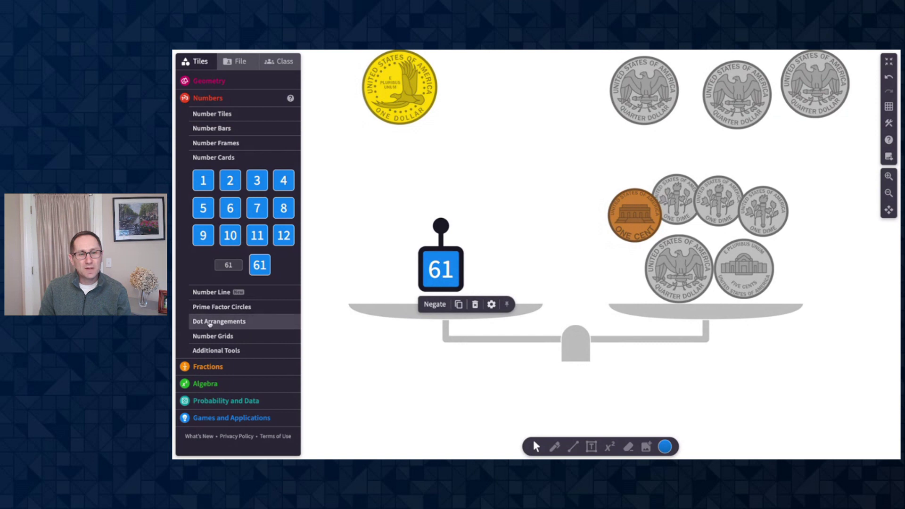
Place a Random Number tile from Coins, Dice and Spinners below the balance scale
left_click(245, 408)
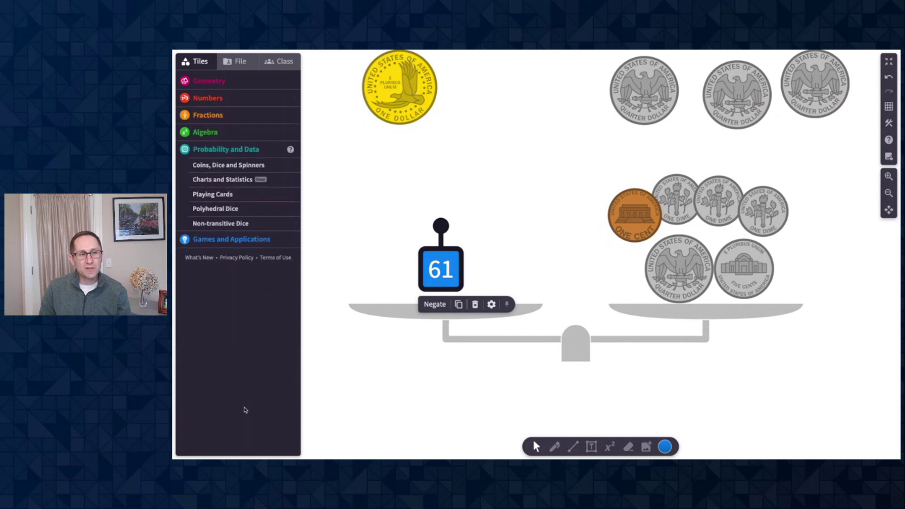
left_click(242, 166)
scroll(345, 295, "down", 3)
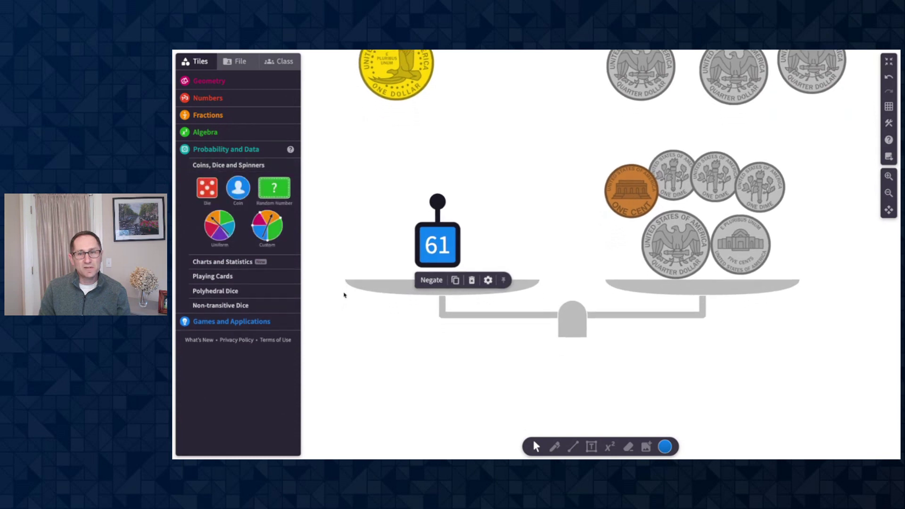
scroll(345, 295, "up", 1)
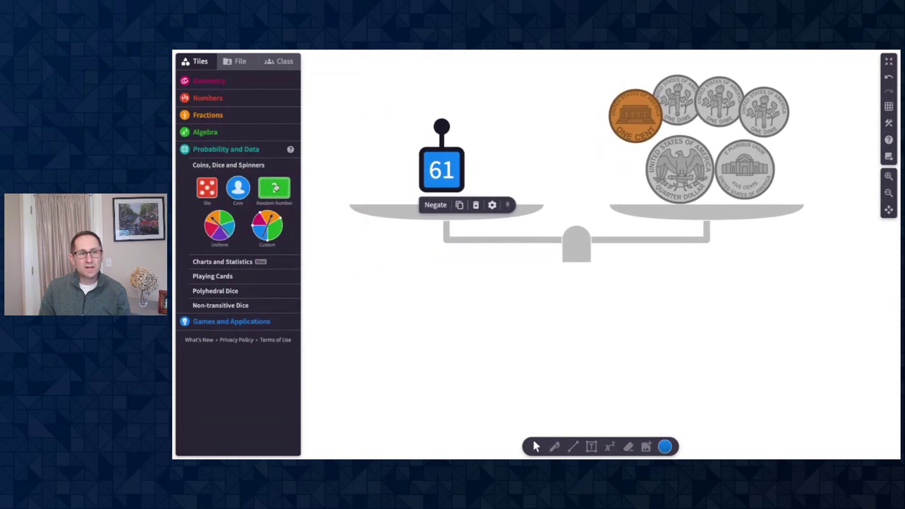
left_click_drag(275, 189, 466, 294)
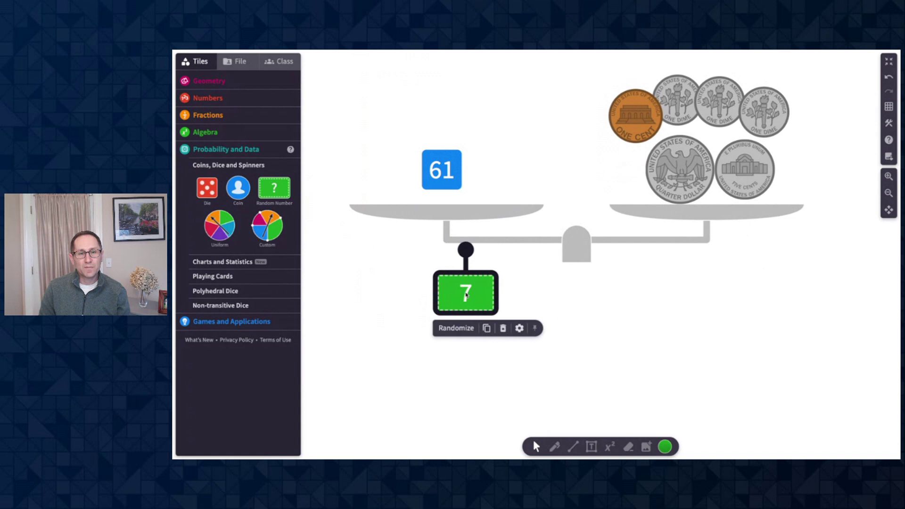
Re-roll the random number tile twice until it shows 5
left_click(459, 330)
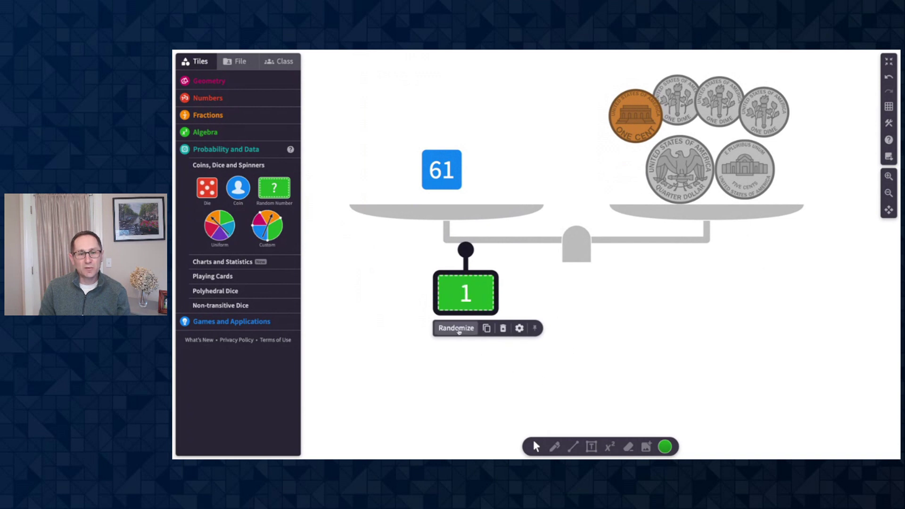
left_click(458, 366)
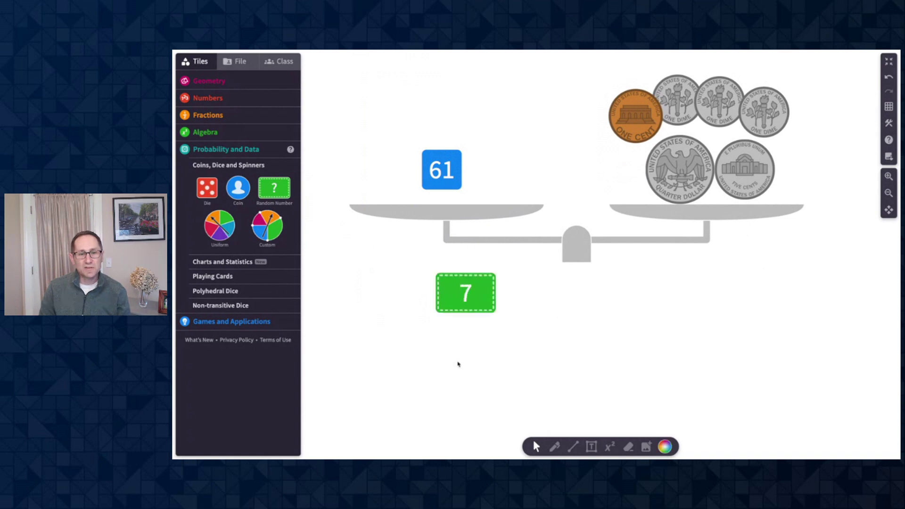
left_click(465, 293)
left_click(457, 328)
scroll(598, 332, "down", 2)
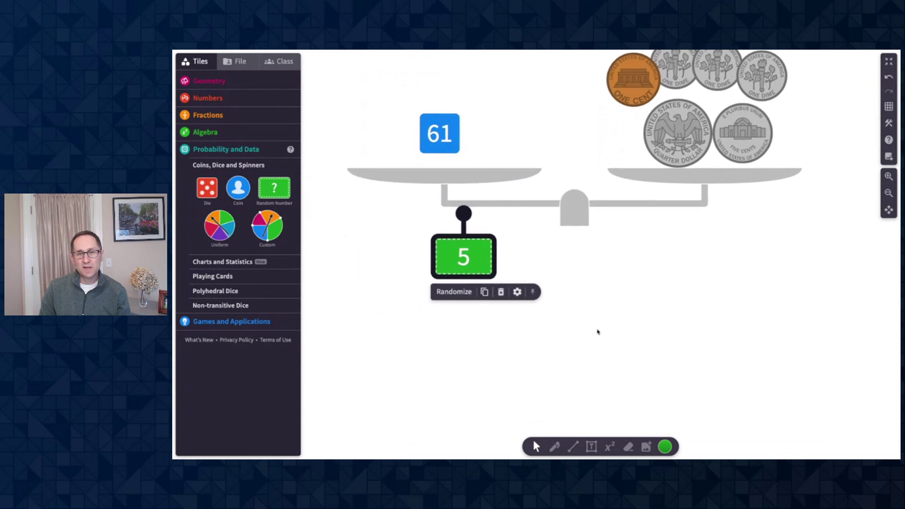
Set the random tile's range to Min -100 and Max 100 and roll it twice
left_click(517, 292)
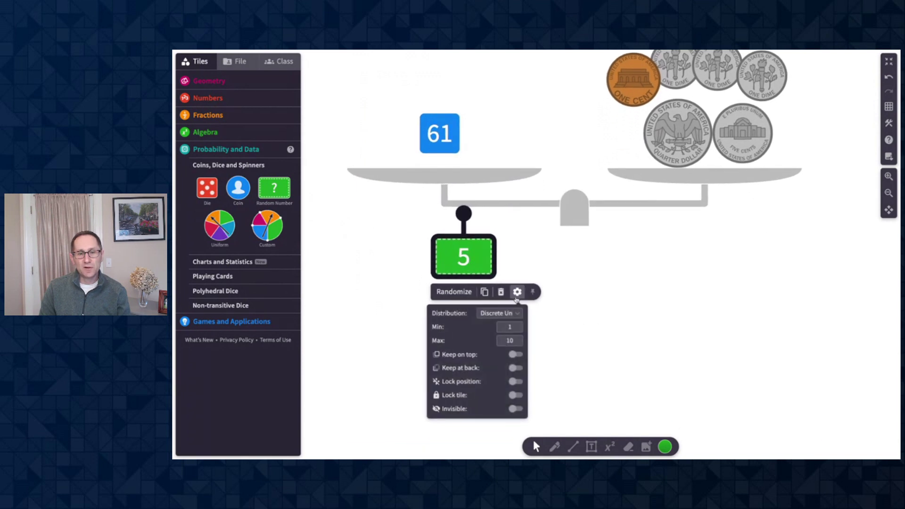
double_click(511, 326)
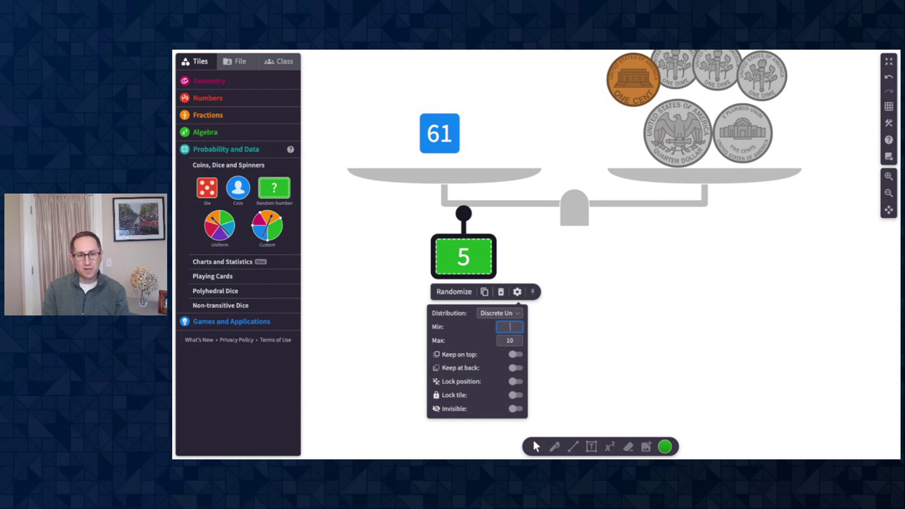
type("-10")
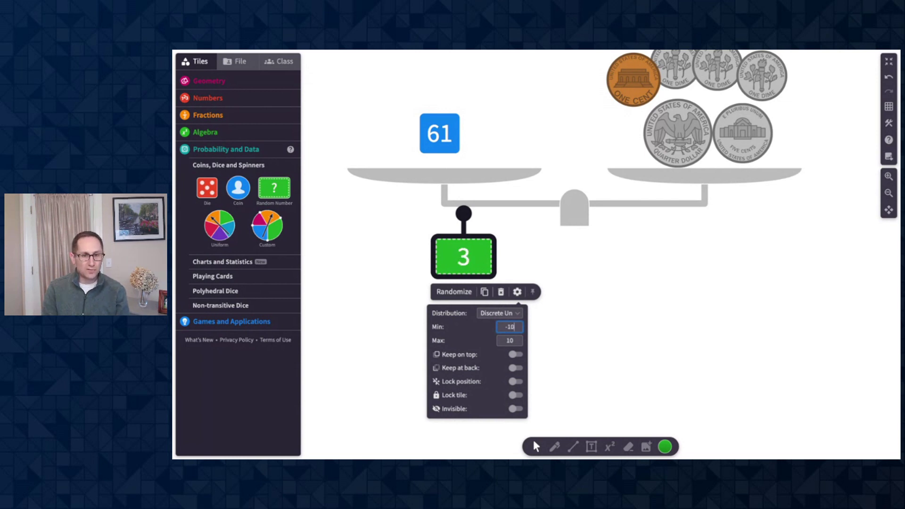
type("0")
key("Tab")
type("100")
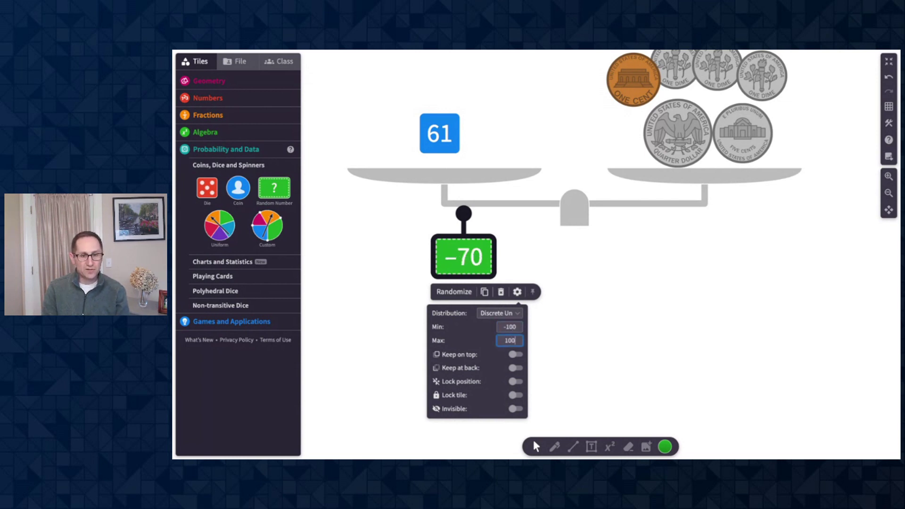
left_click(454, 292)
left_click(459, 293)
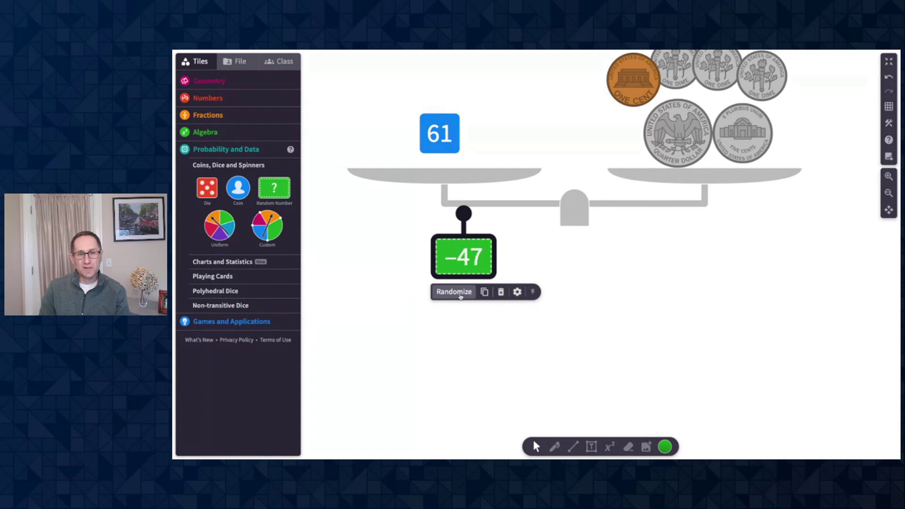
Switch the random tile's distribution to Continuous Uniform
left_click(520, 293)
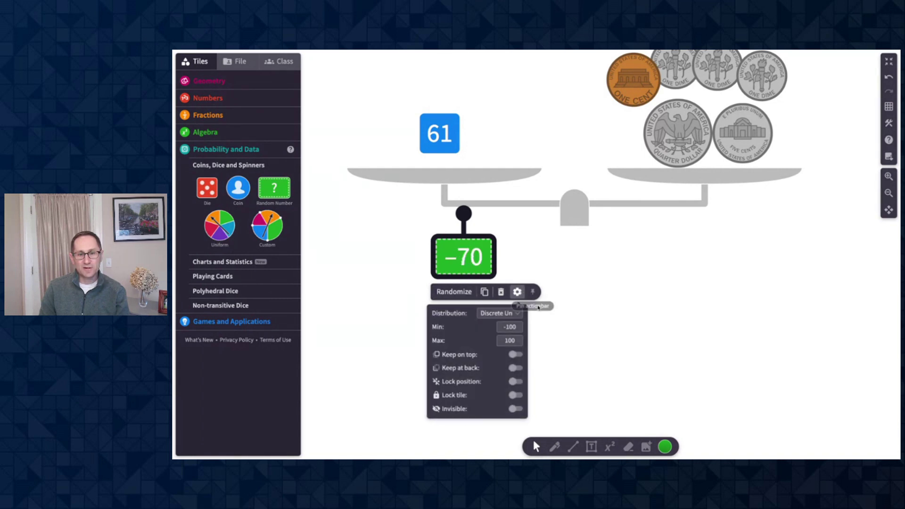
left_click(507, 313)
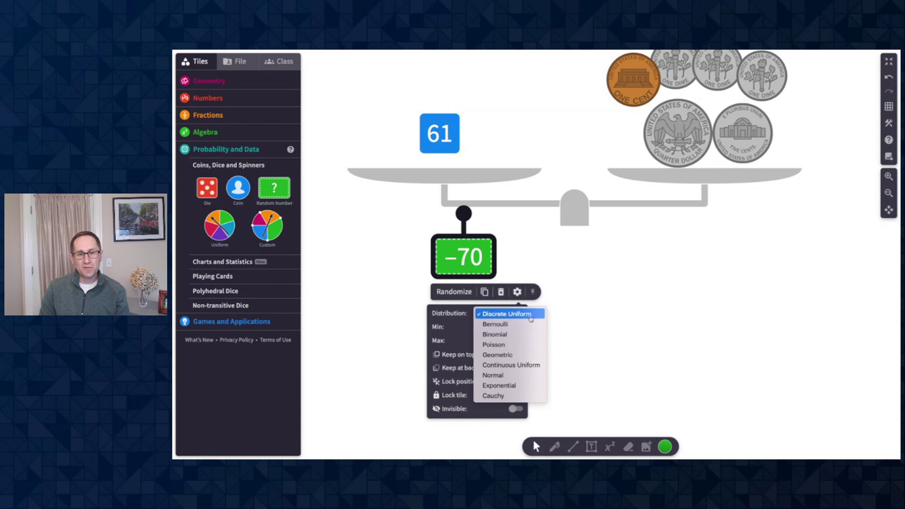
left_click(535, 369)
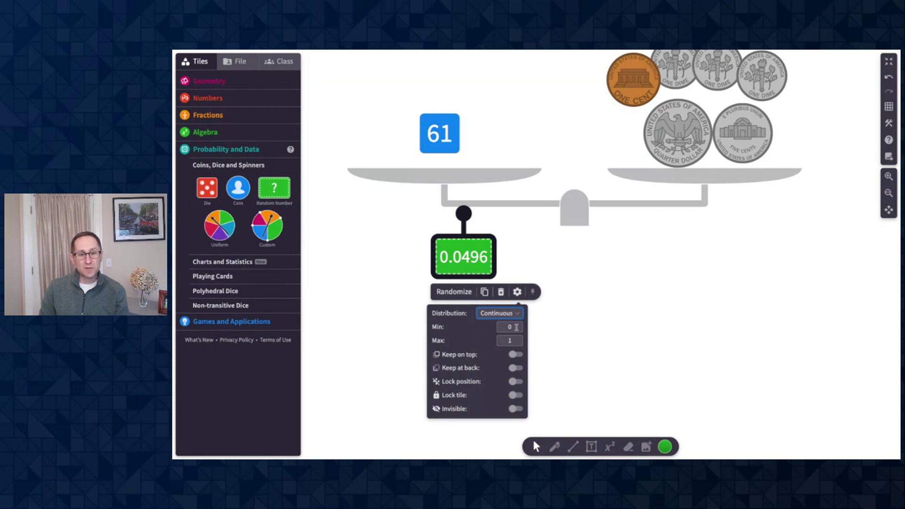
Re-roll the decimal tile and duplicate it into a row of three tiles
left_click(455, 293)
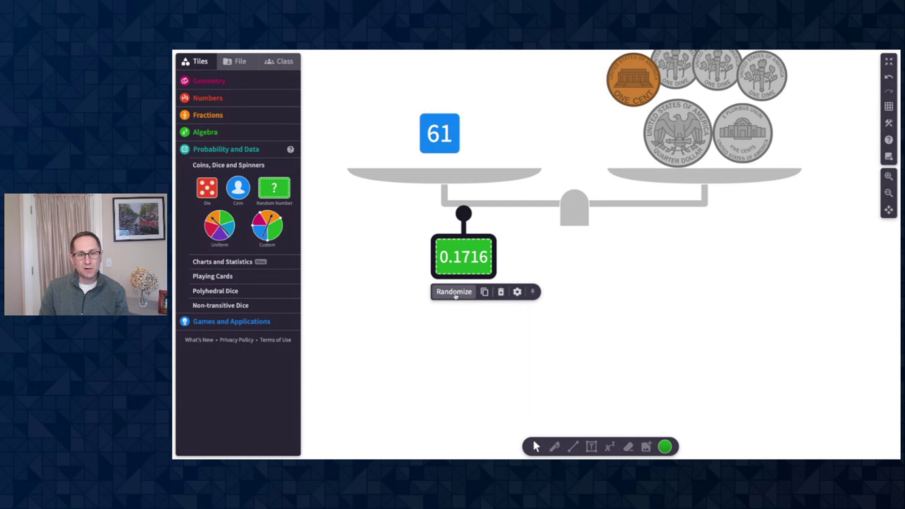
left_click(456, 293)
left_click(484, 292)
left_click_drag(485, 269, 524, 251)
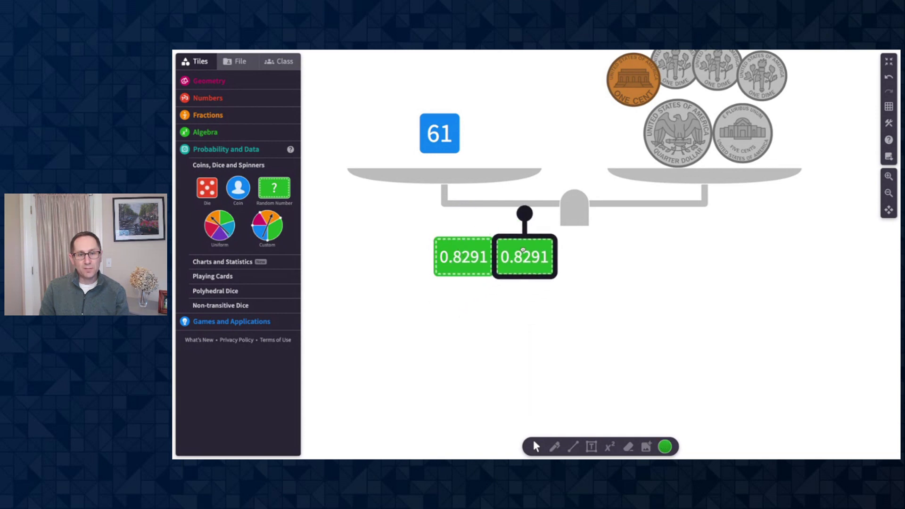
left_click(545, 292)
left_click_drag(546, 283, 584, 264)
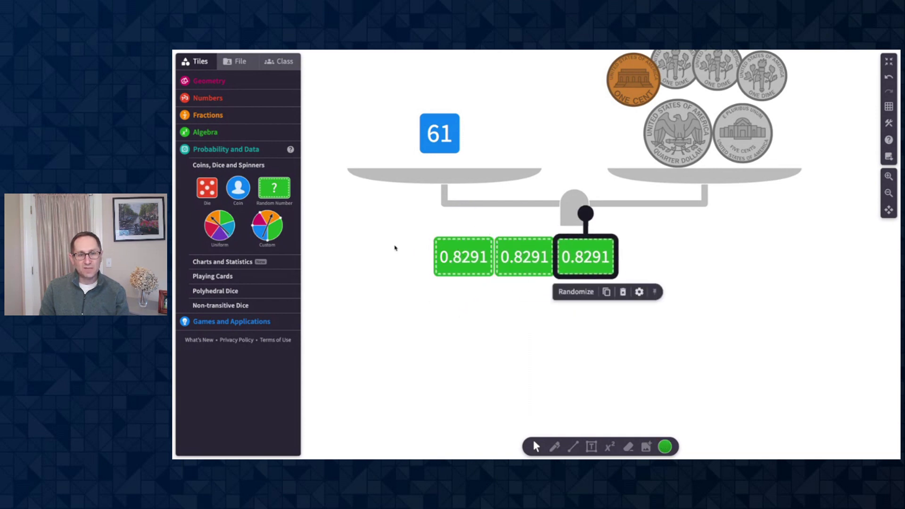
Duplicate the row twice into a 3×3 grid and re-roll all nine tiles
left_click_drag(395, 247, 542, 341)
left_click(484, 291)
left_click(485, 332)
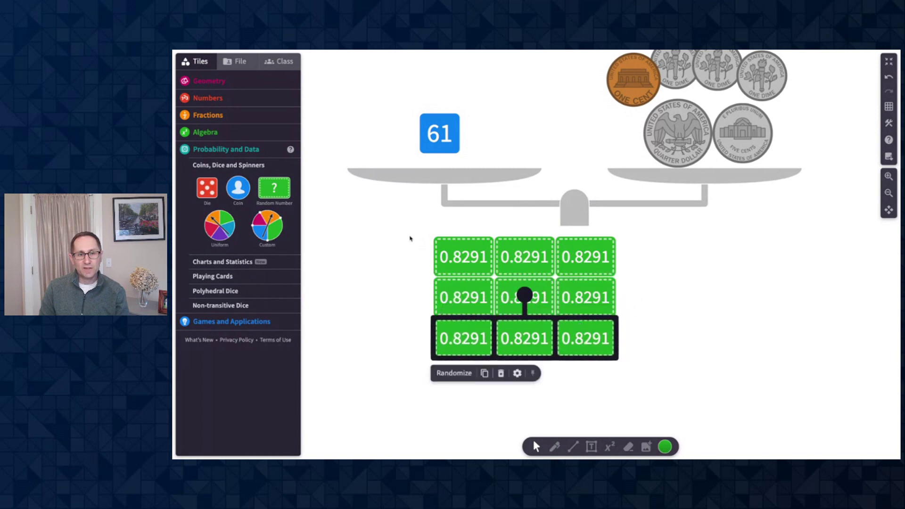
left_click_drag(410, 238, 436, 352)
left_click(456, 375)
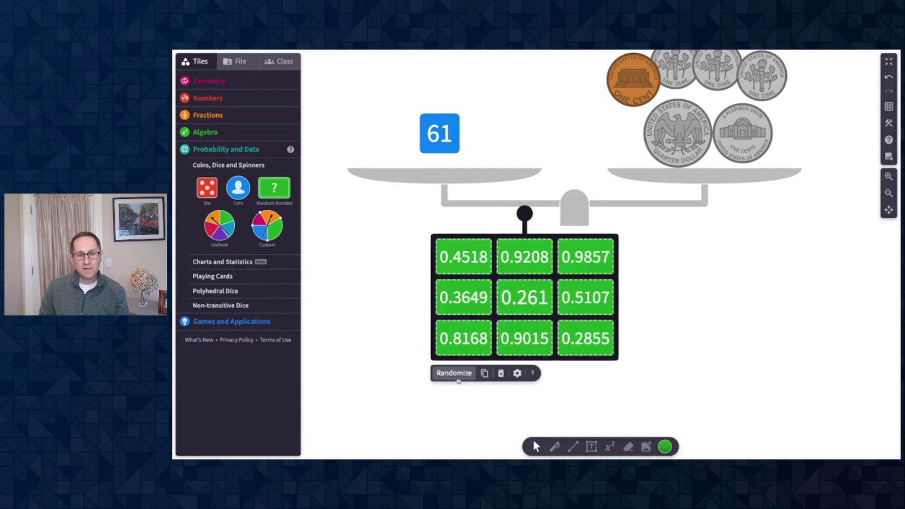
scroll(575, 367, "down", 2)
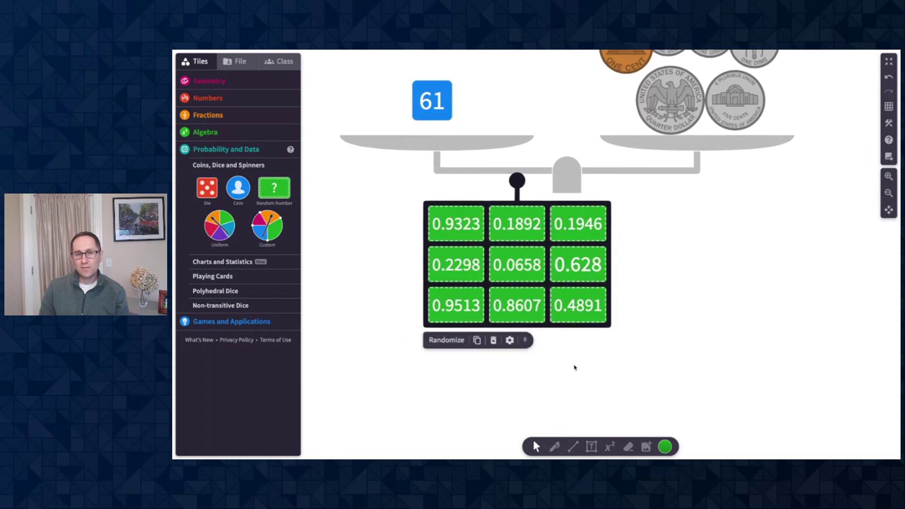
scroll(574, 367, "down", 3)
Set the nine tiles to Discrete Uniform with Min 0 and Max 10
left_click(520, 284)
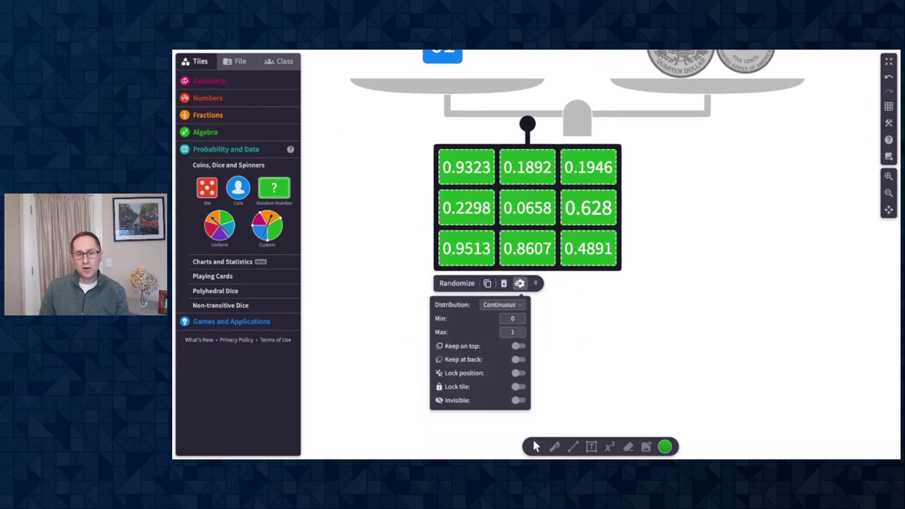
left_click(507, 307)
left_click(509, 255)
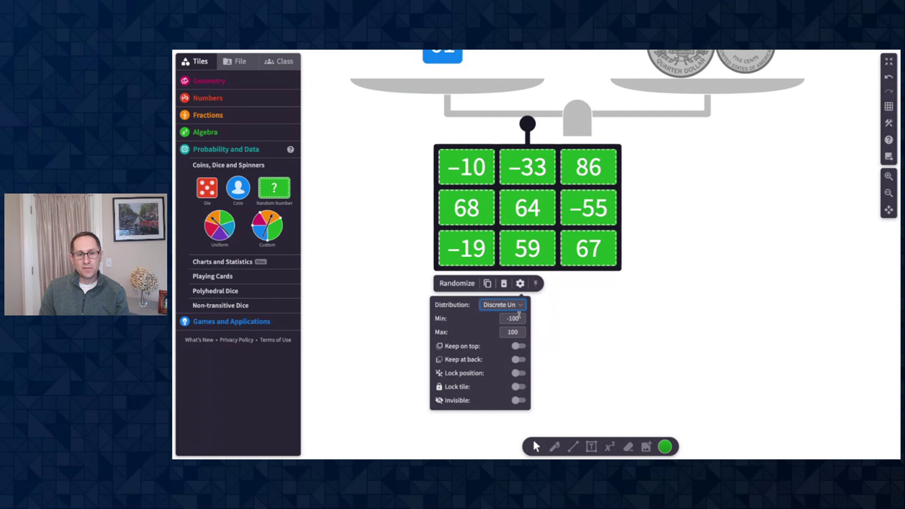
left_click(519, 317)
type("1")
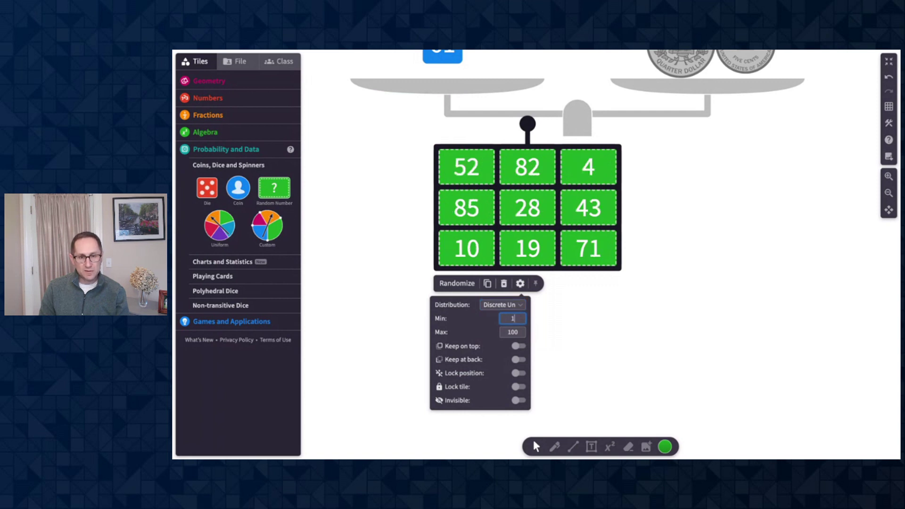
key("BackSpace")
type("0")
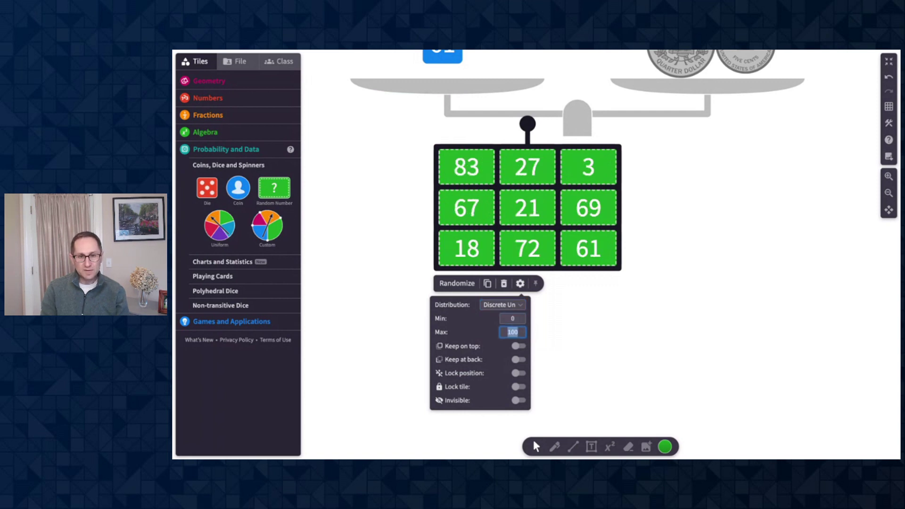
type("10")
left_click(471, 302)
Select the whole grid of random tiles and reroll their values
scroll(471, 302, "up", 5)
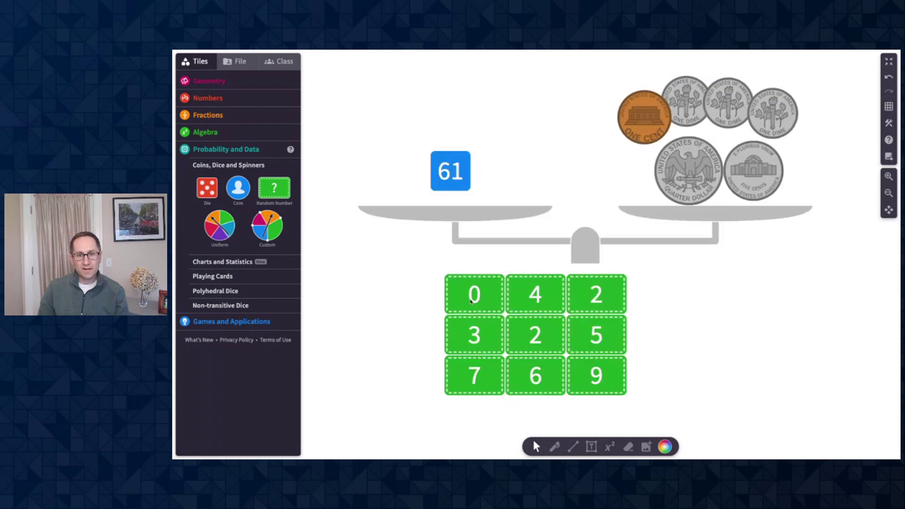
scroll(409, 278, "right", 3)
scroll(409, 278, "down", 2)
scroll(408, 278, "right", 3)
scroll(409, 278, "down", 2)
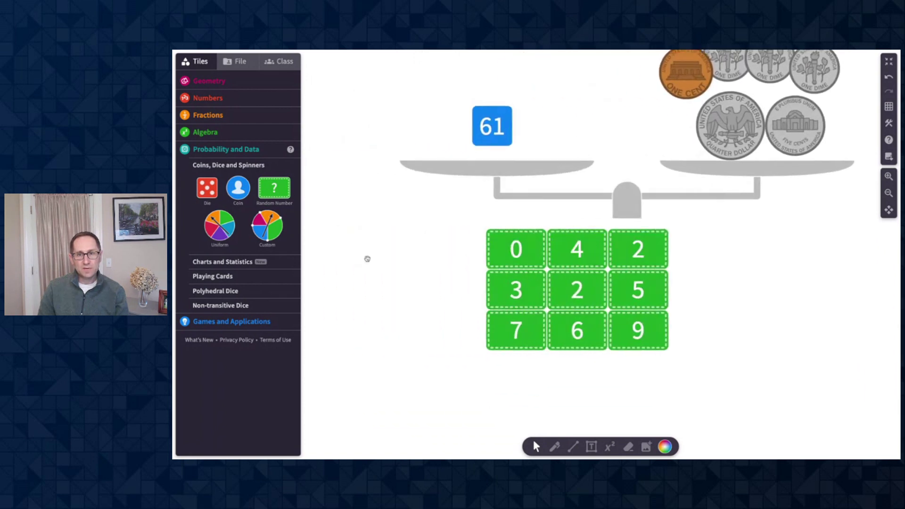
scroll(367, 259, "up", 2)
left_click_drag(430, 274, 507, 386)
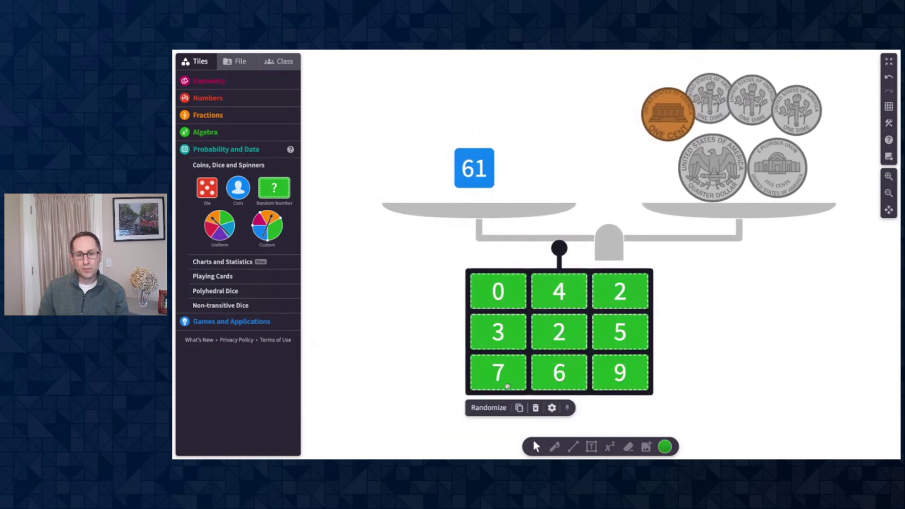
left_click(491, 407)
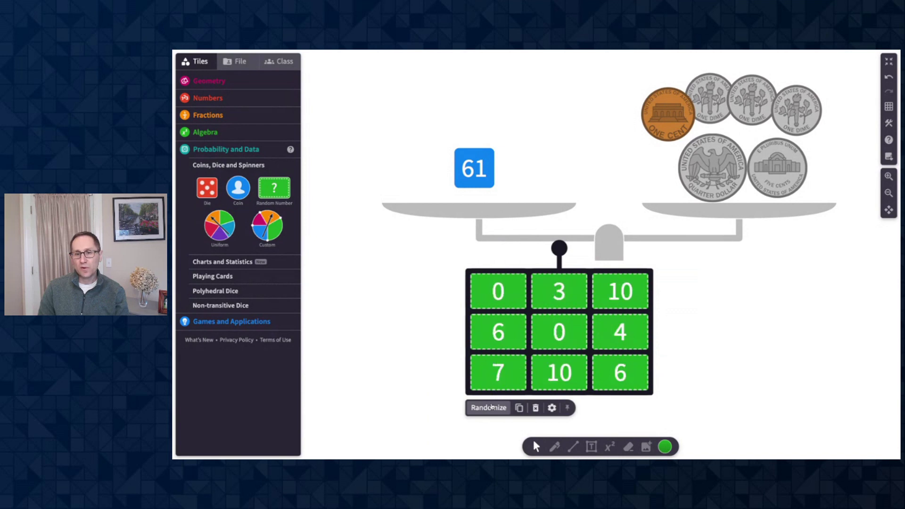
left_click(718, 344)
Move the 61 card off the left pan and the penny, dimes and nickel off the right pan
left_click_drag(469, 173, 364, 288)
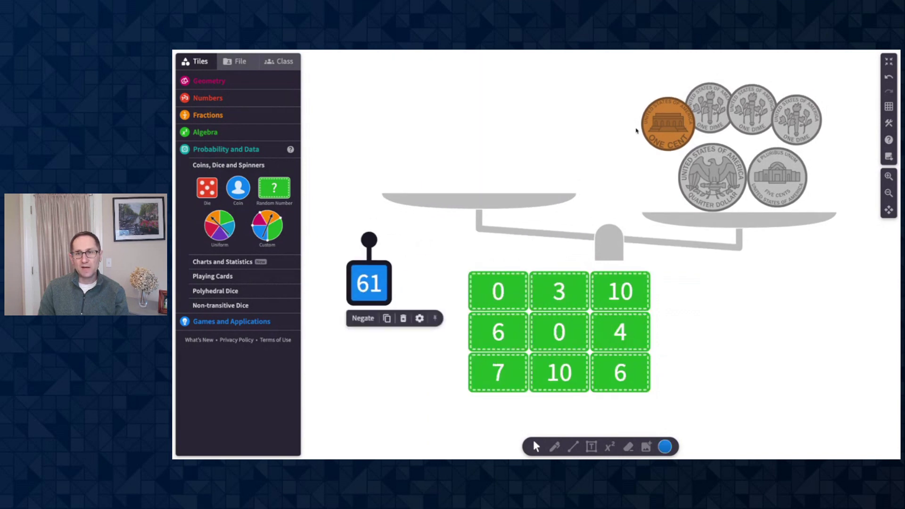
left_click_drag(632, 92, 825, 155)
left_click_drag(785, 133, 827, 348)
left_click_drag(787, 185, 806, 417)
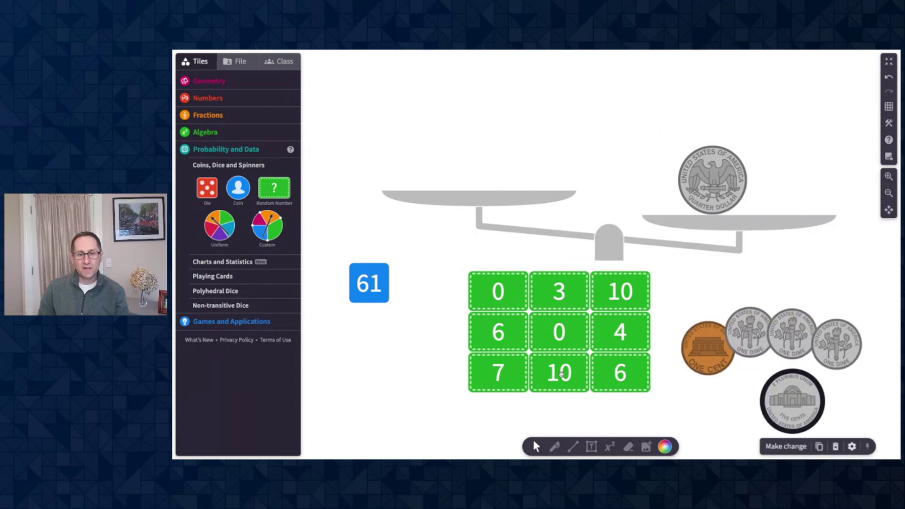
left_click_drag(561, 375, 452, 171)
Place a 10 tile and a 5 tile on the left pan, rerolling the remaining seven
scroll(656, 338, "up", 1)
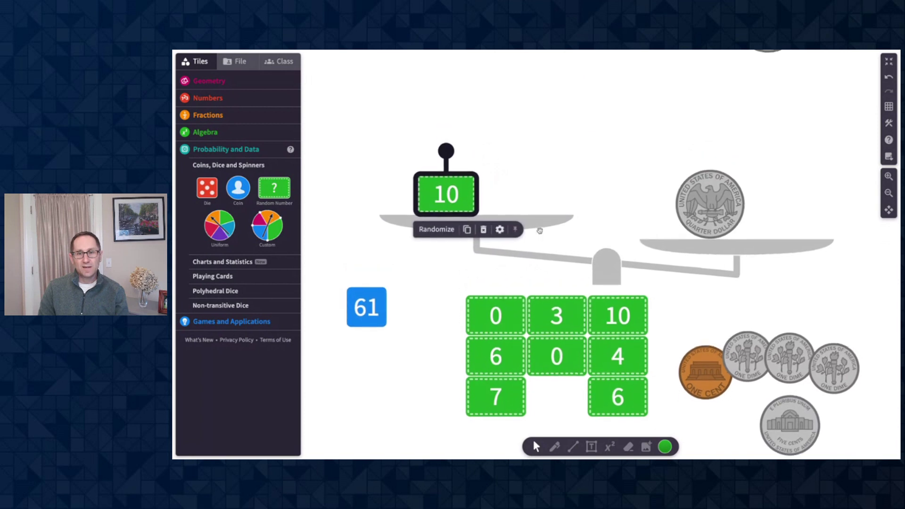
left_click_drag(622, 322, 508, 207)
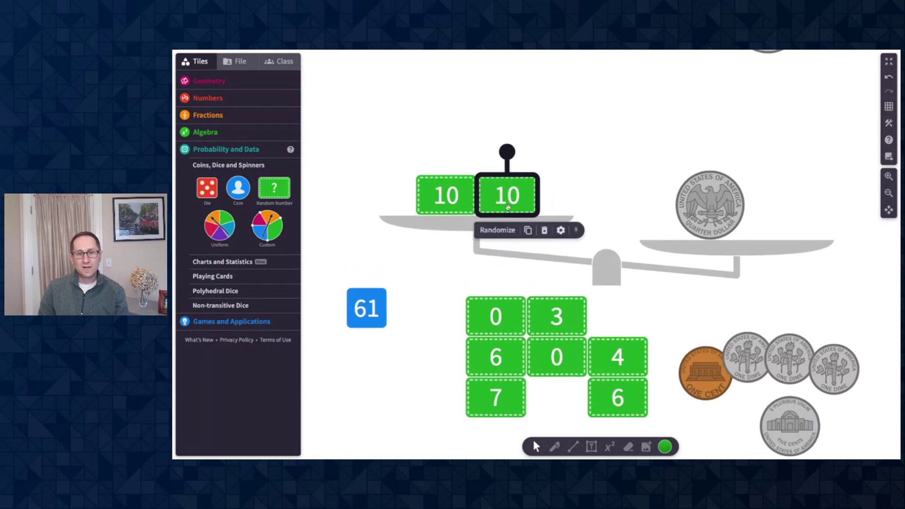
left_click_drag(445, 306, 653, 422)
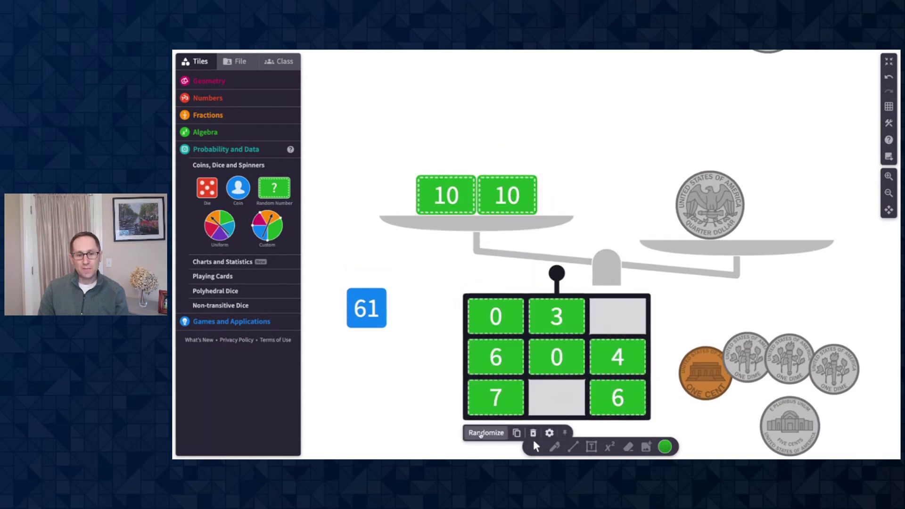
left_click(480, 437)
left_click(417, 342)
left_click_drag(491, 324, 472, 163)
left_click(498, 143)
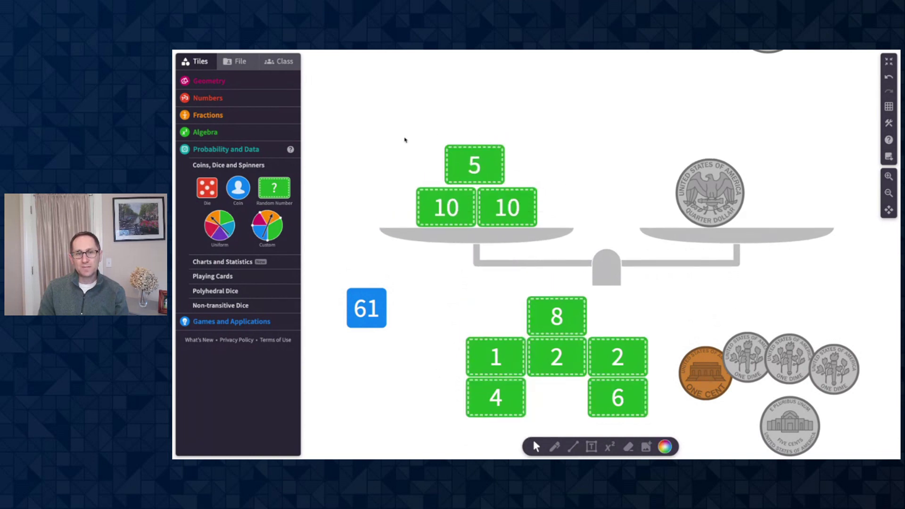
Add the 8 tile to the left pan and reroll the stack to 8, 3, 5 and 10
left_click_drag(405, 140, 481, 222)
left_click(437, 231)
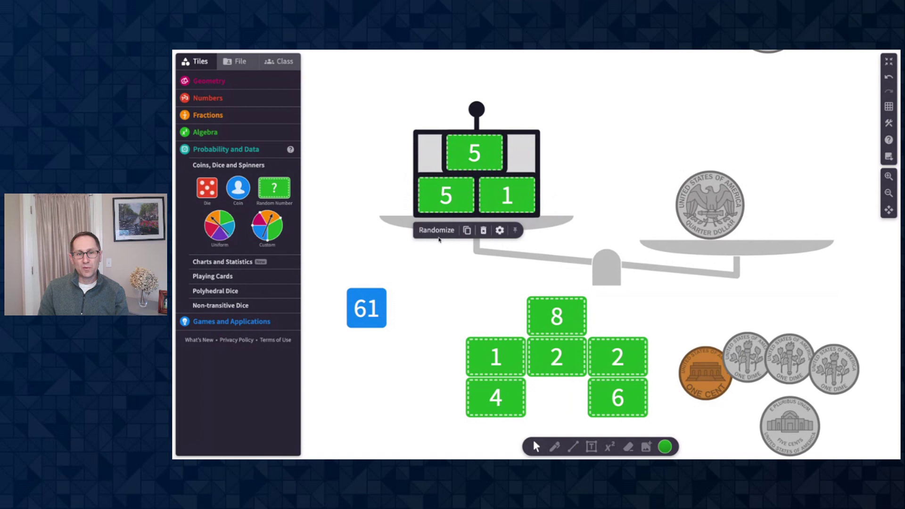
left_click(439, 238)
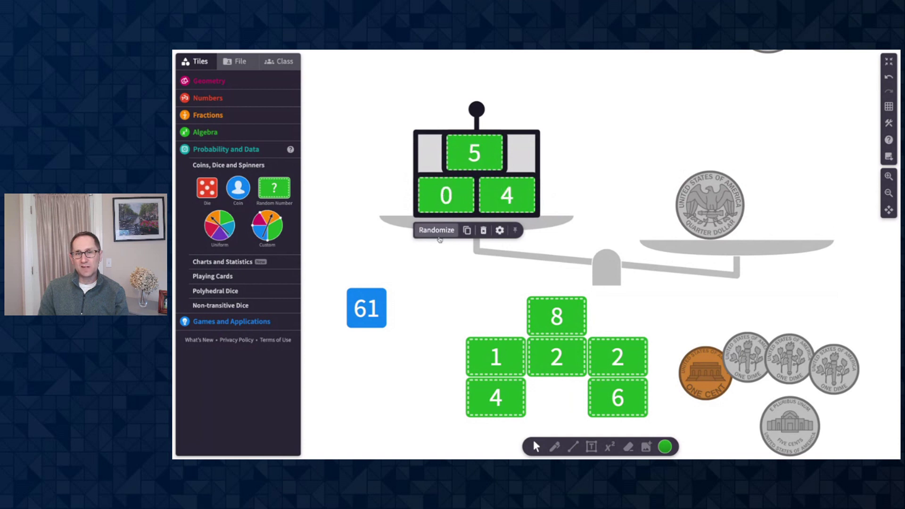
left_click_drag(547, 319, 411, 125)
left_click_drag(387, 80, 512, 199)
left_click(412, 230)
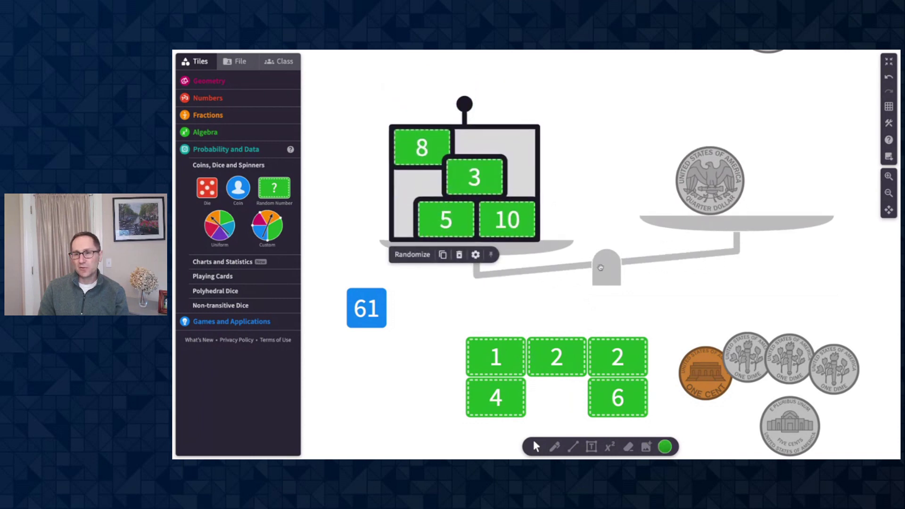
scroll(680, 273, "down", 3)
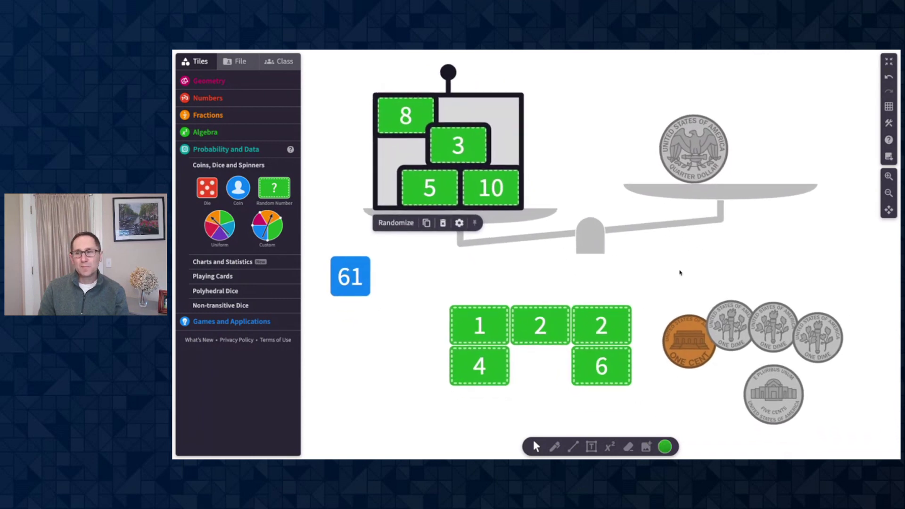
scroll(548, 280, "down", 10)
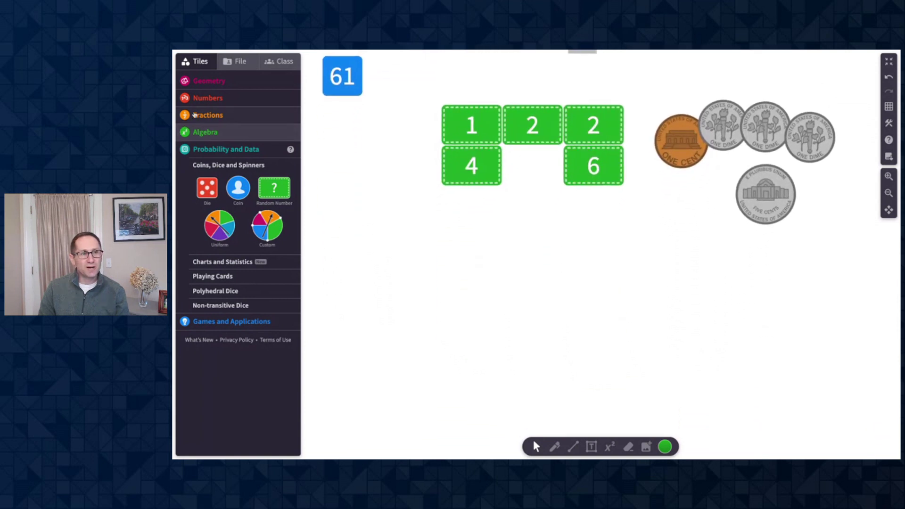
Place a number line from the Numbers category below the tiles and extend it to 11
left_click(198, 98)
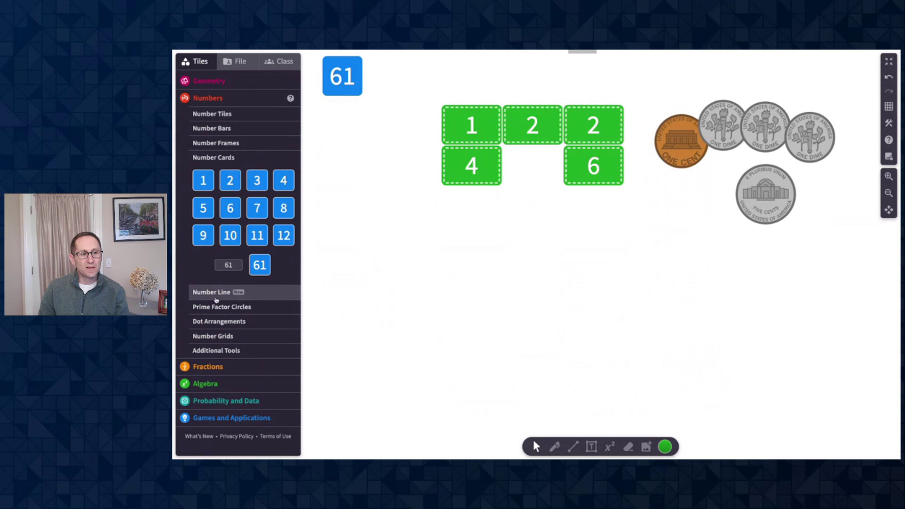
left_click(227, 292)
left_click_drag(242, 191, 600, 284)
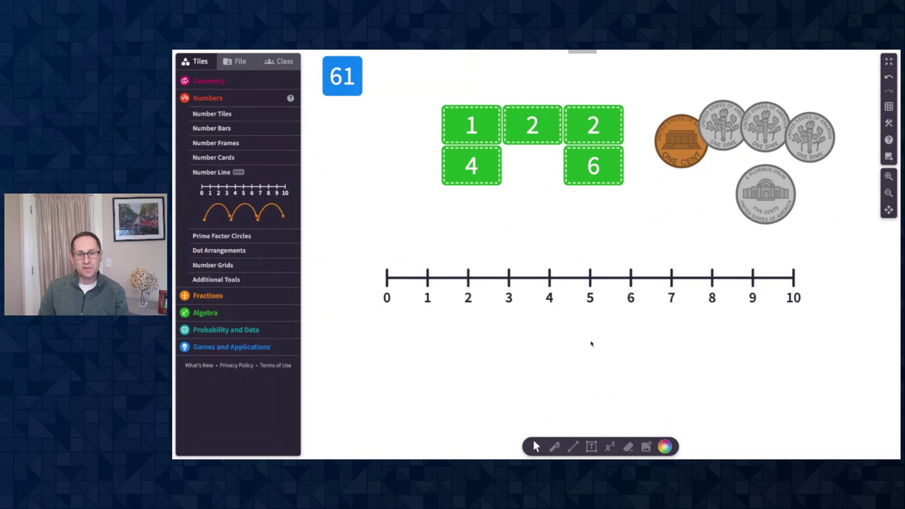
left_click(399, 281)
mouse_move(378, 276)
left_mouse_down()
mouse_move(316, 270)
mouse_move(378, 274)
left_mouse_up()
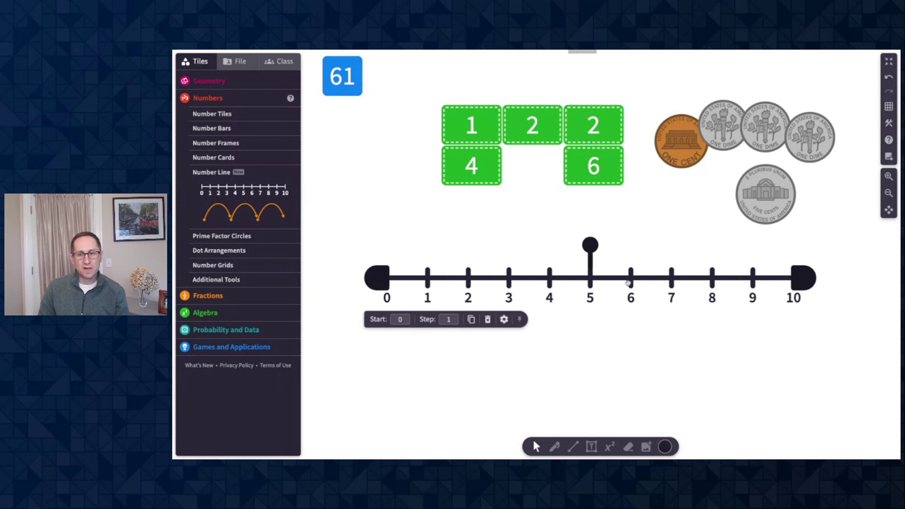
left_click_drag(807, 276, 837, 270)
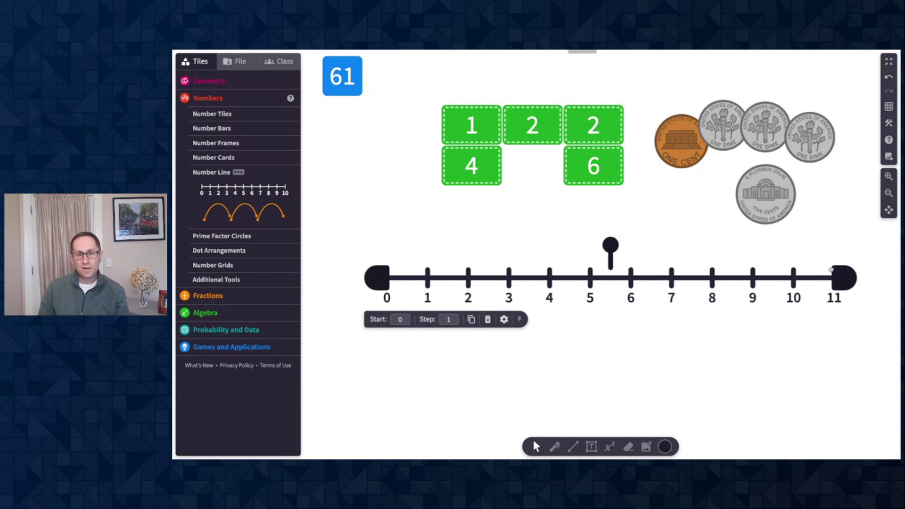
Set the number line's start to 3 and its step to 10
left_click(399, 319)
key("BackSpace")
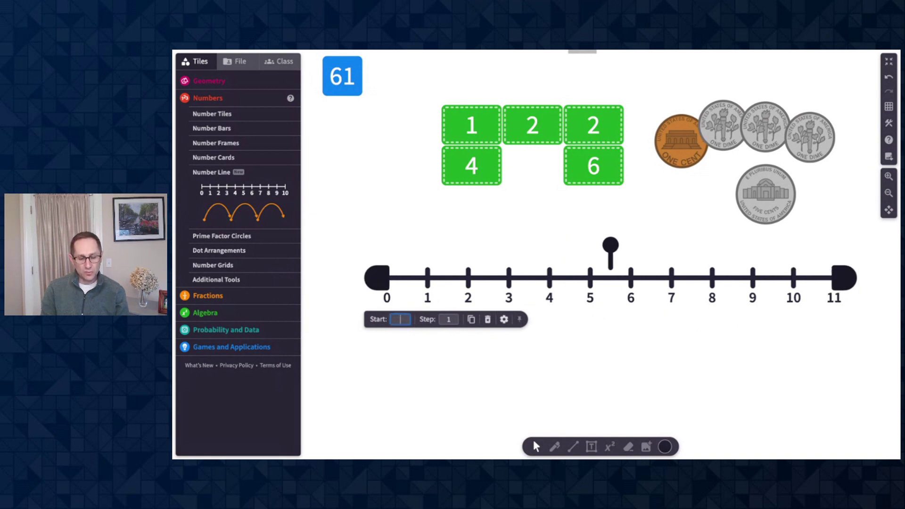
type("3")
key("Tab")
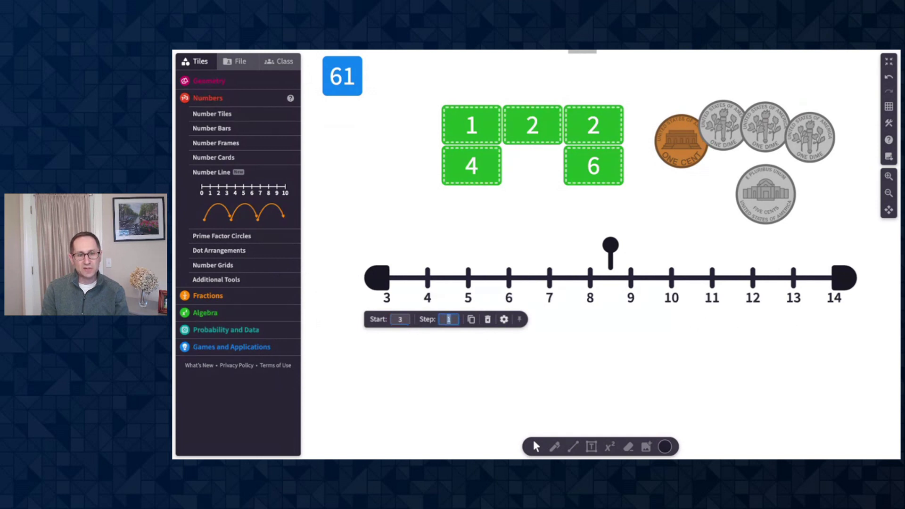
type("10")
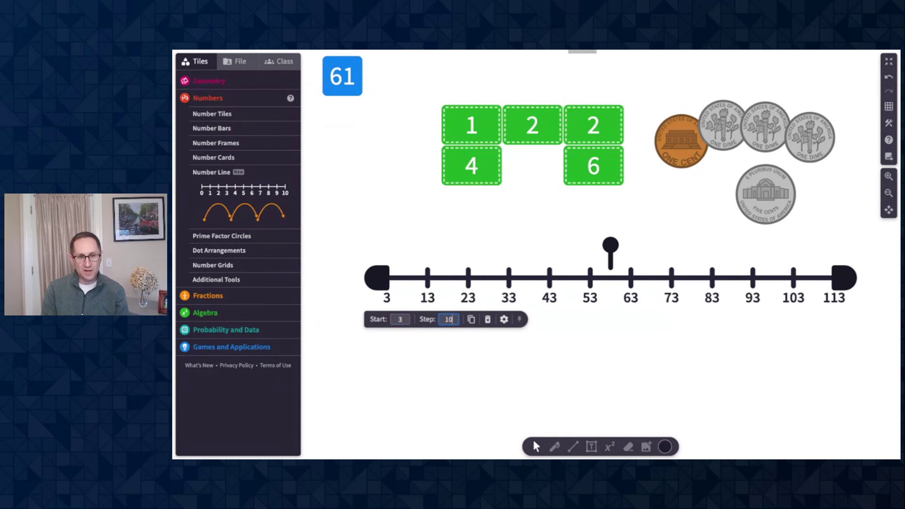
left_click(426, 346)
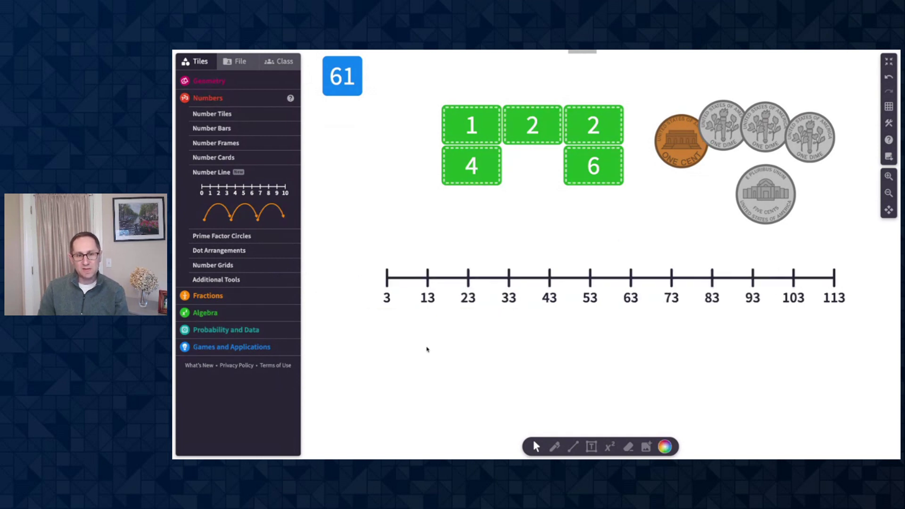
left_click(521, 269)
In the number line settings, set Width to 2 and Divisions to 1
left_click(504, 319)
scroll(584, 331, "down", 2)
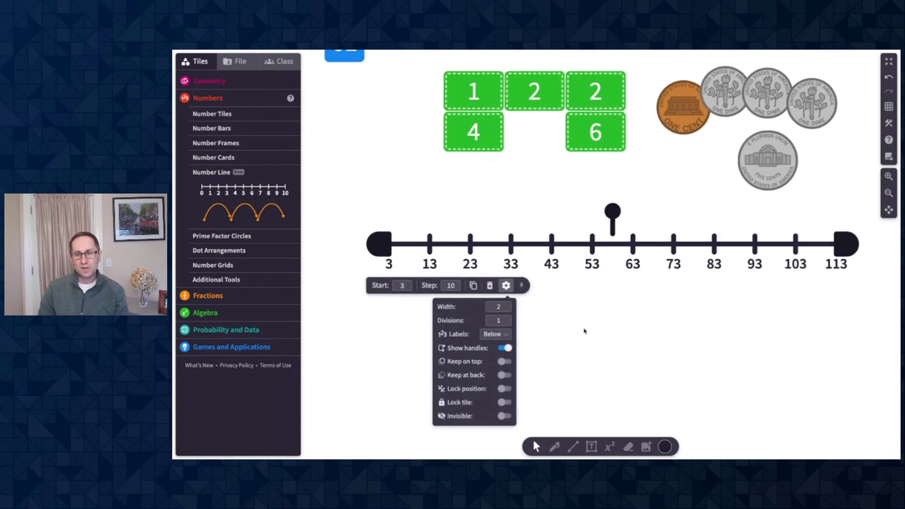
double_click(499, 307)
type("1")
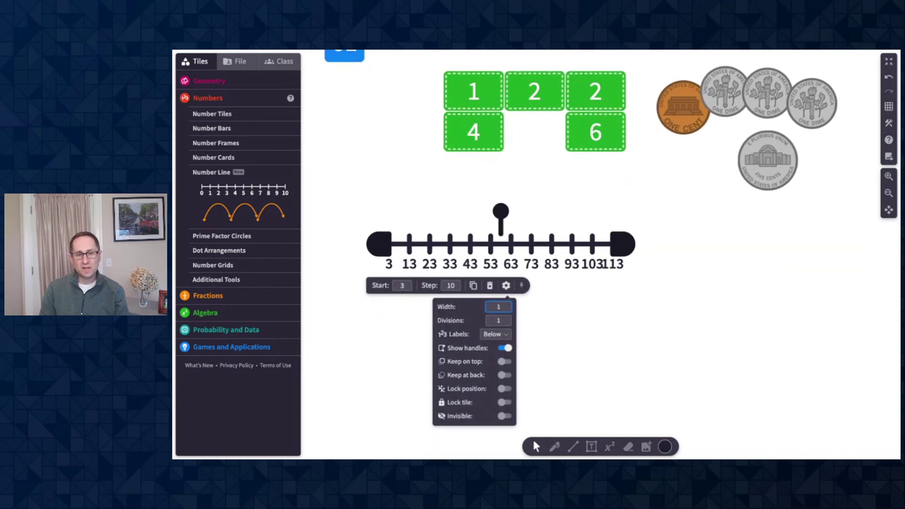
key("BackSpace")
type("2")
key("Tab")
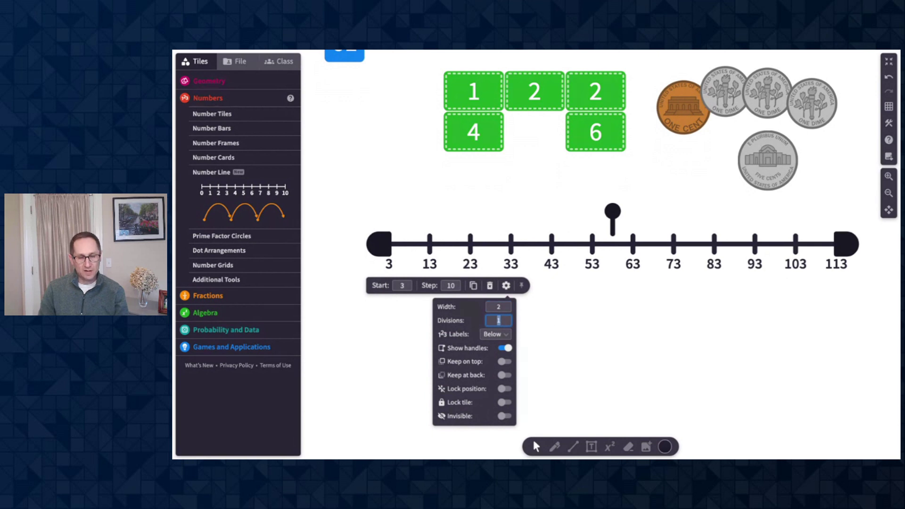
type("2")
key("BackSpace")
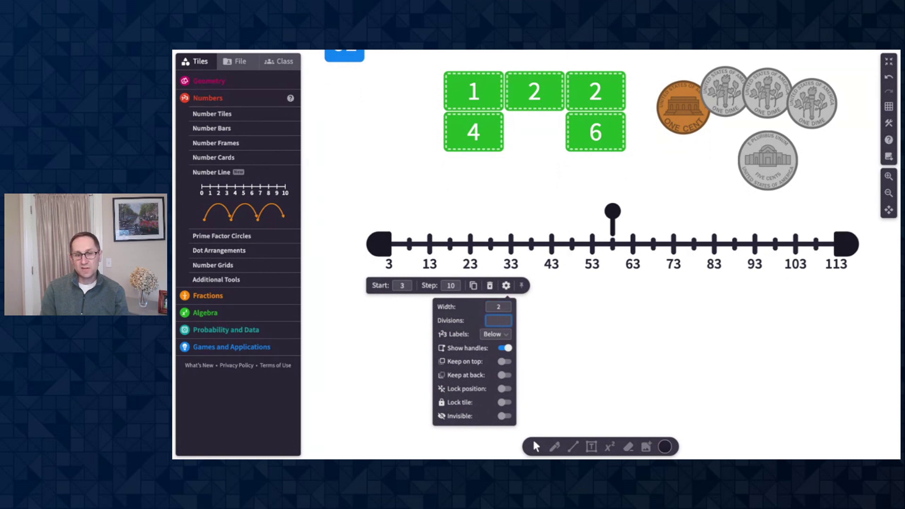
type("1")
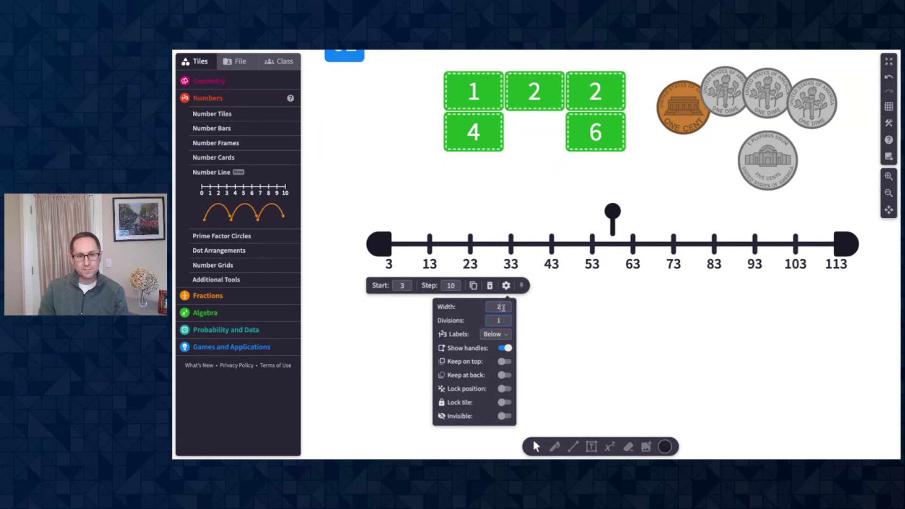
Try the labels Above and None, then set the number labels back to Below
left_click(496, 335)
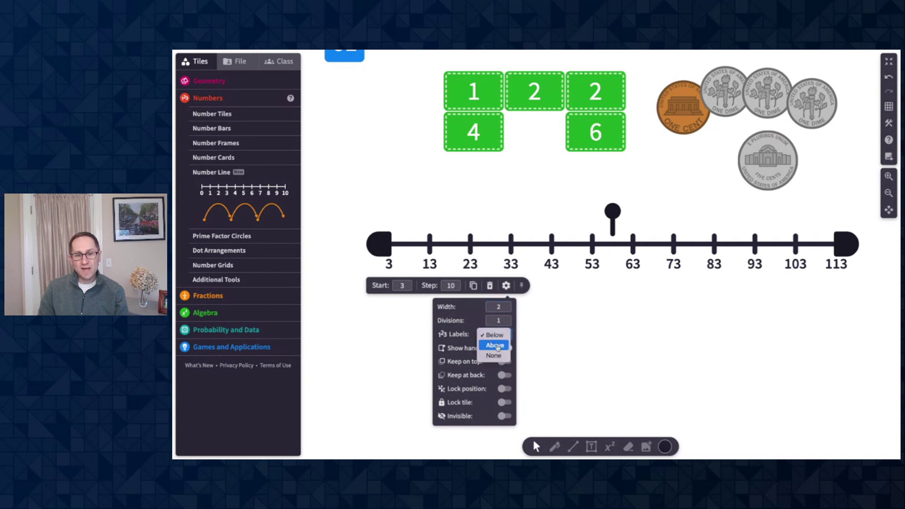
left_click(497, 347)
left_click(495, 335)
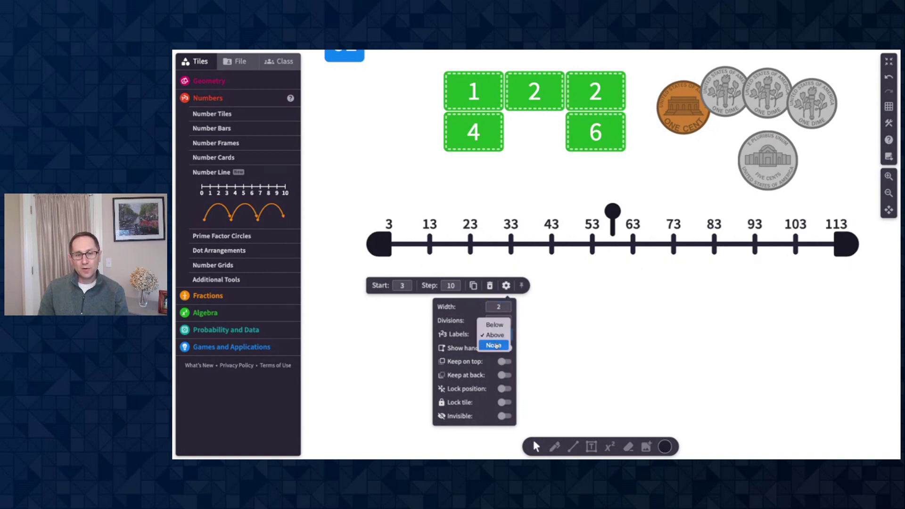
left_click(496, 324)
left_click(496, 334)
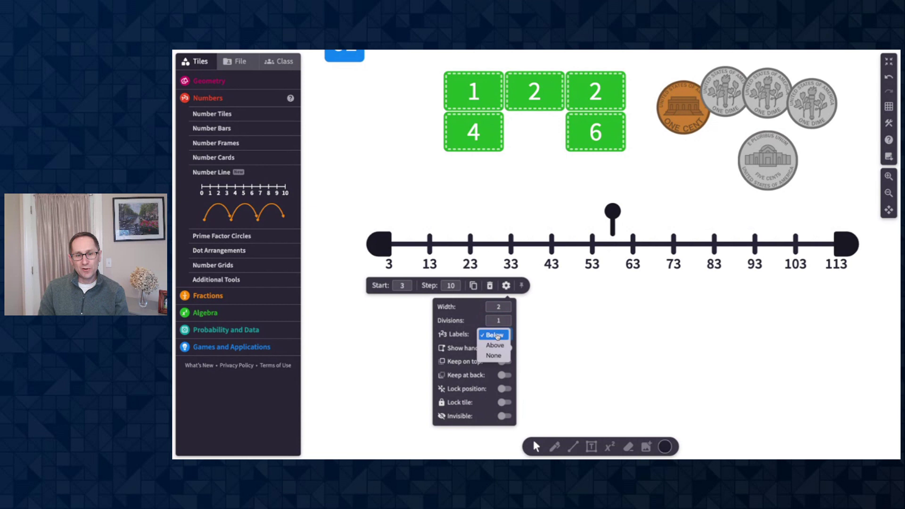
left_click(498, 355)
left_click(604, 324)
left_click(558, 245)
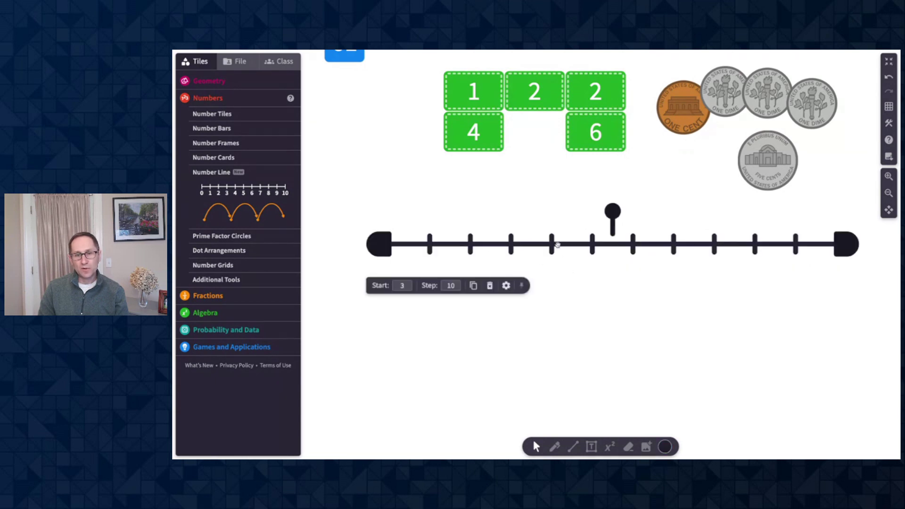
left_click(505, 286)
left_click(499, 334)
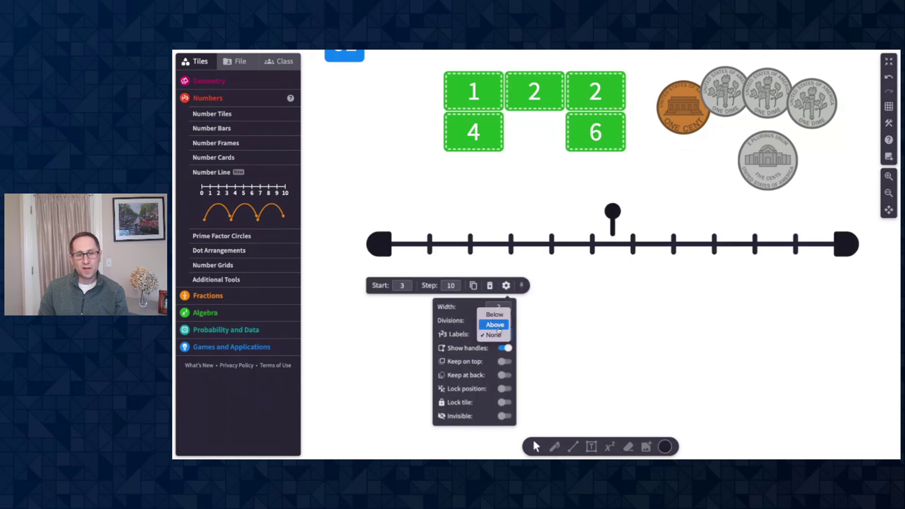
left_click(494, 315)
left_click(566, 307)
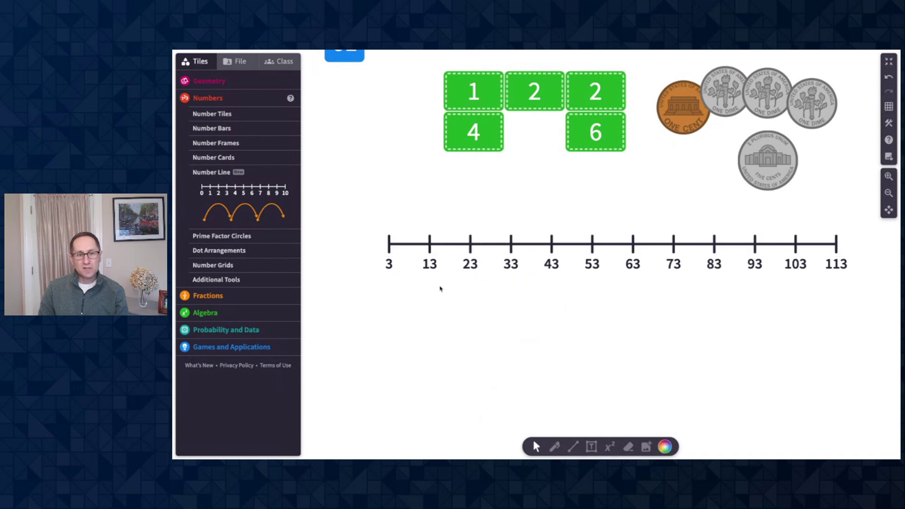
Try start values 2.4 and 12.3, then set start 0 with step 1/2
left_click(429, 254)
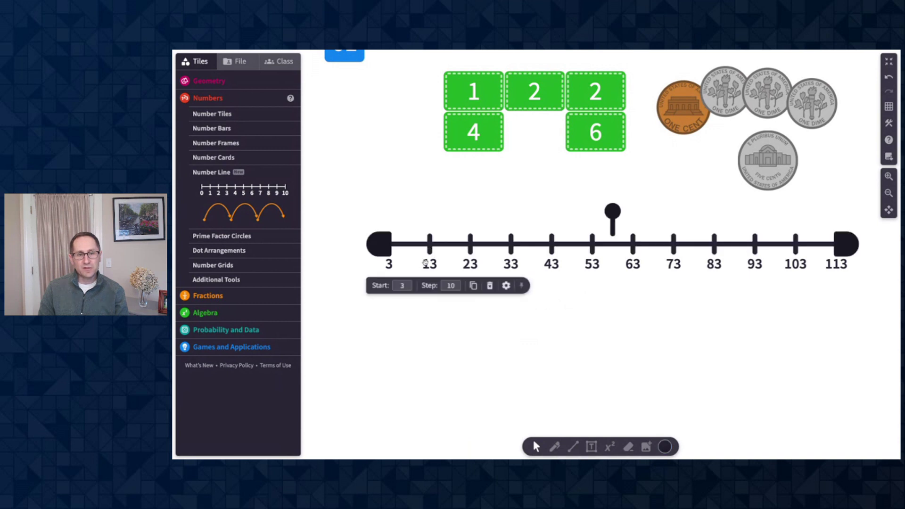
key("Tab")
double_click(403, 286)
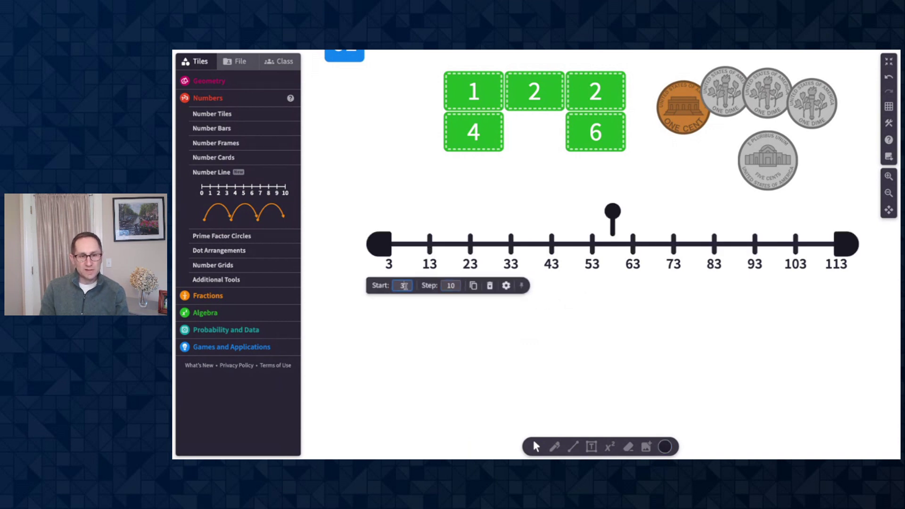
type("02.4")
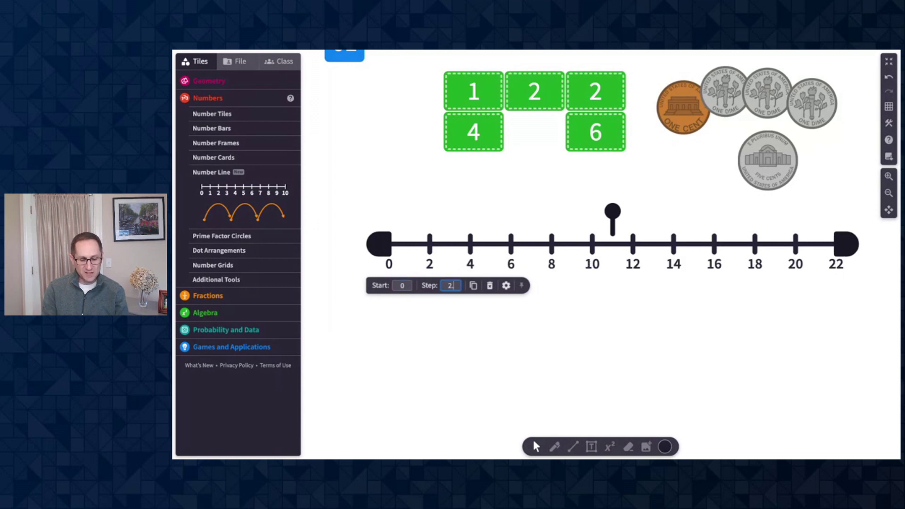
double_click(401, 287)
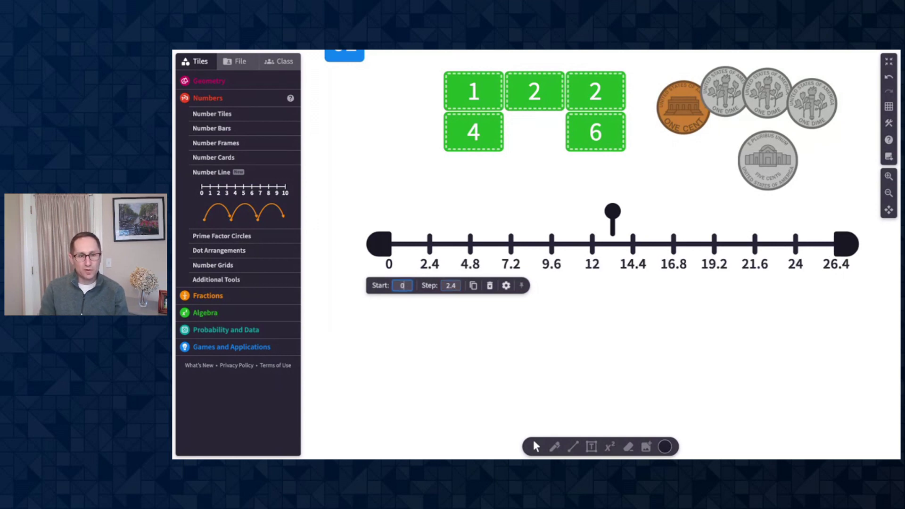
type("12.3")
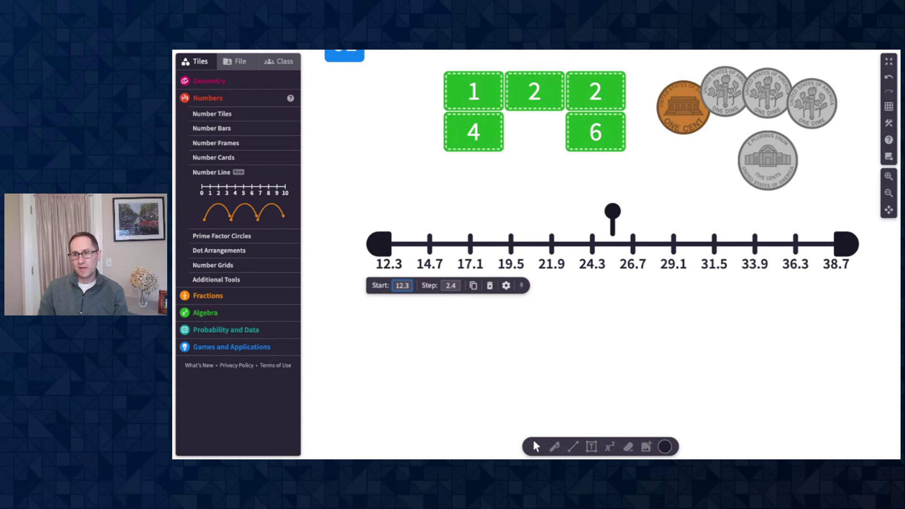
key("ctrl+a")
type("0")
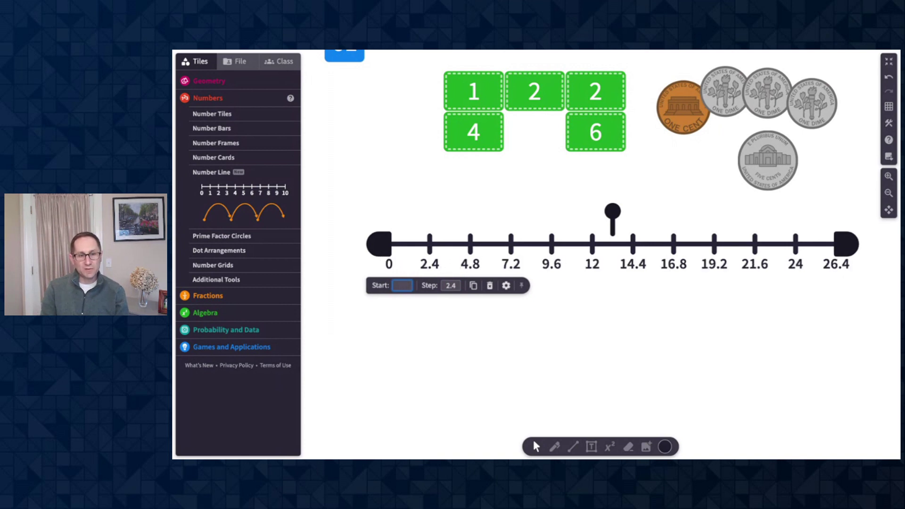
key("Tab")
type("1/2")
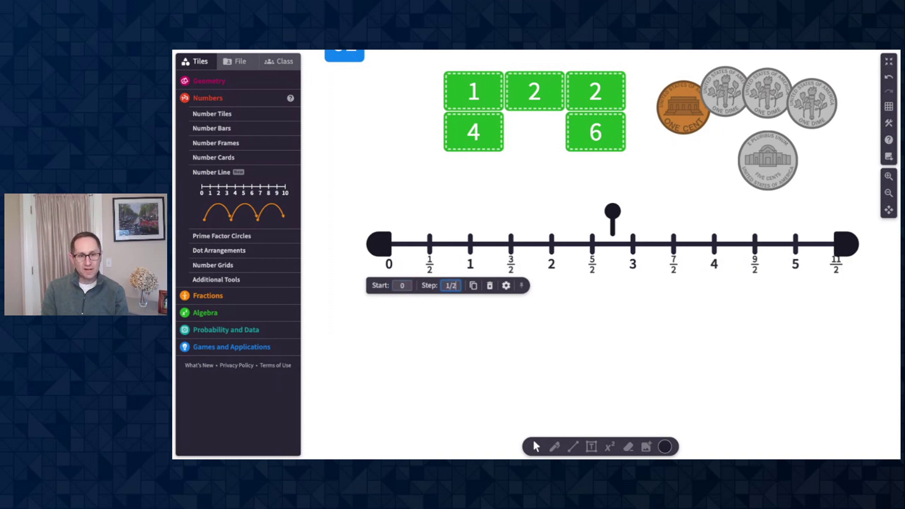
Try start 3 and 2/3 with step 1/3, ending at start 1/7 and step 3/7
left_click(404, 286)
key("BackSpace")
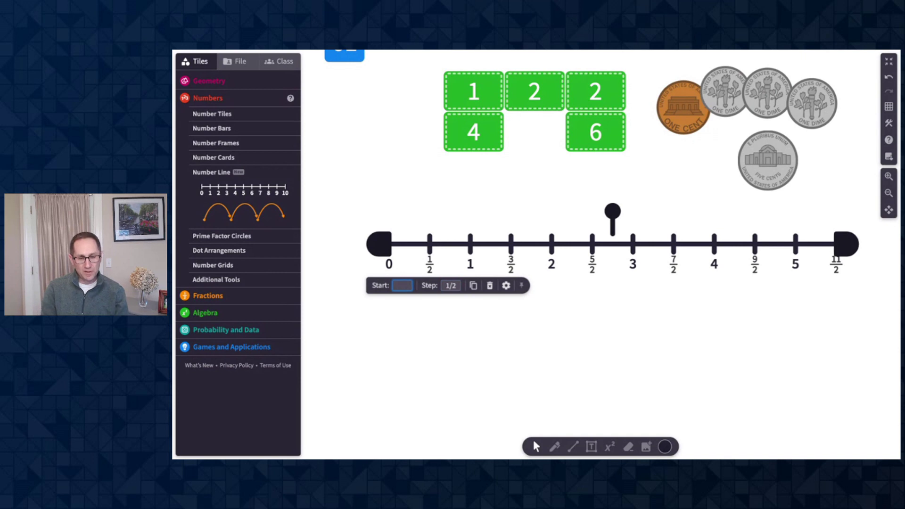
type("3")
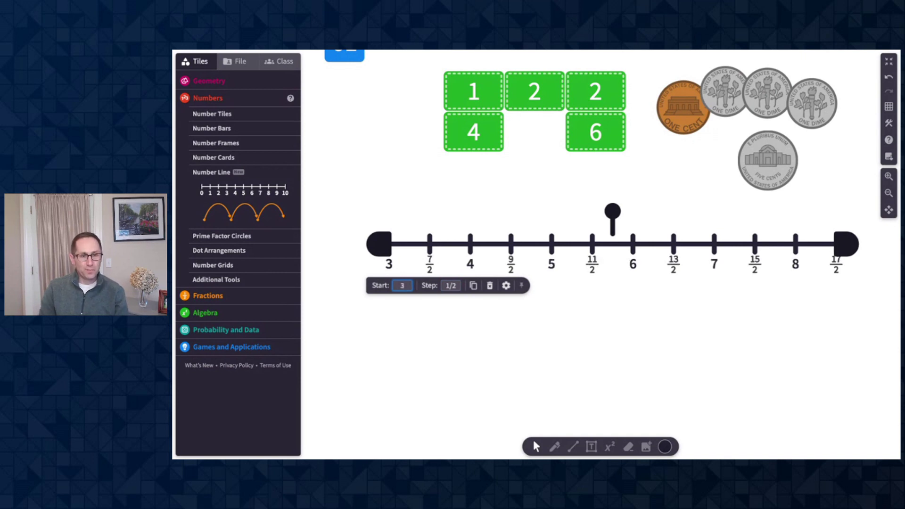
key("BackSpace")
type("2/3")
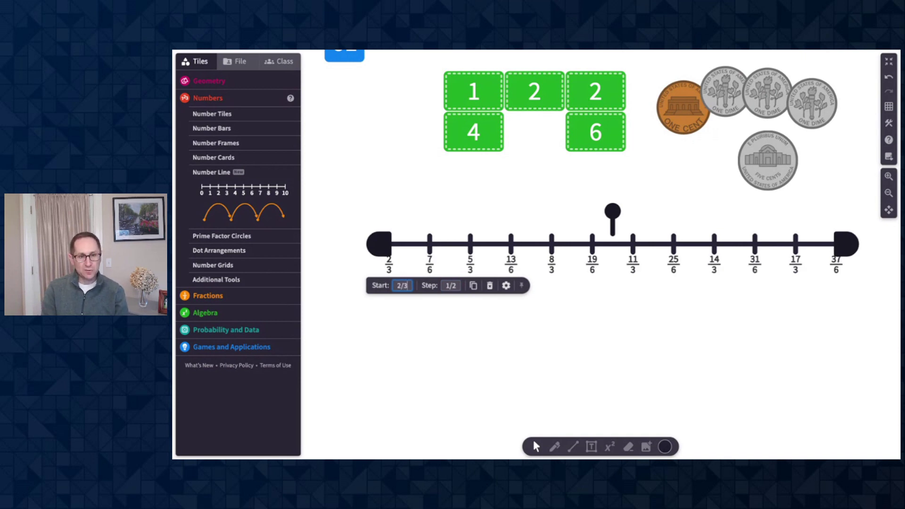
key("Tab")
type("1/3")
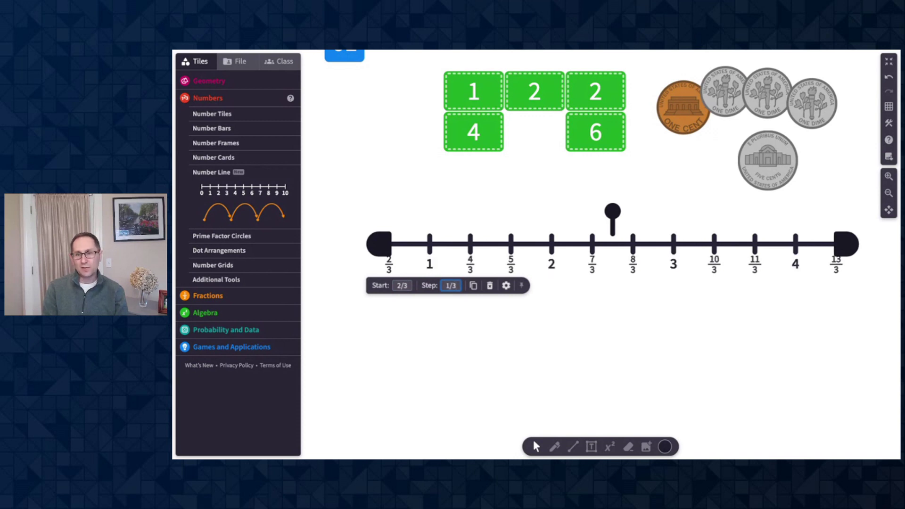
key("BackSpace")
key("BackSpace")
key("BackSpace")
type("3/7")
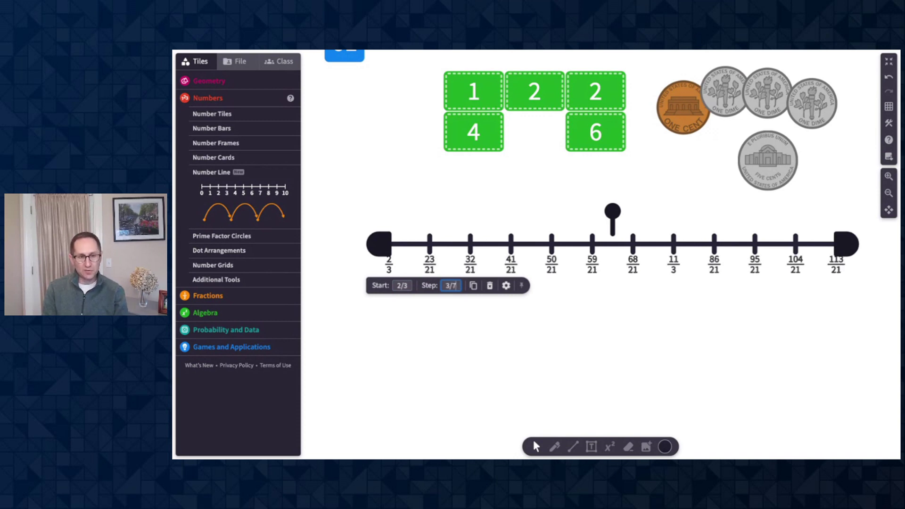
left_click(402, 285)
key("BackSpace")
key("BackSpace")
key("BackSpace")
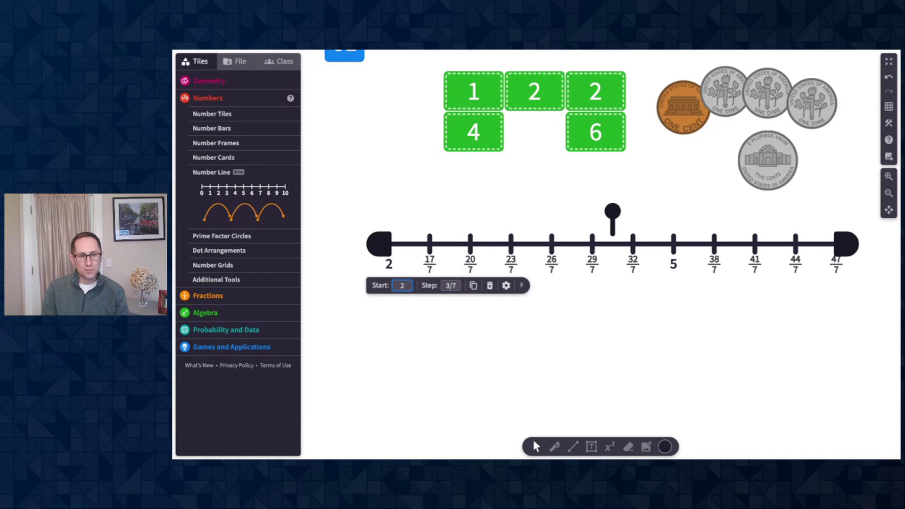
type("1/7")
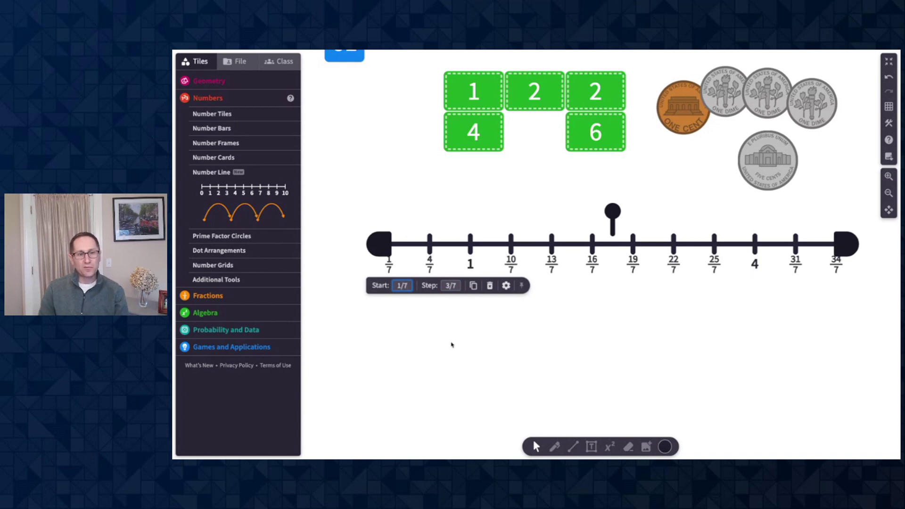
Set the number line's start to 0 and its step to 30%
left_click(420, 305)
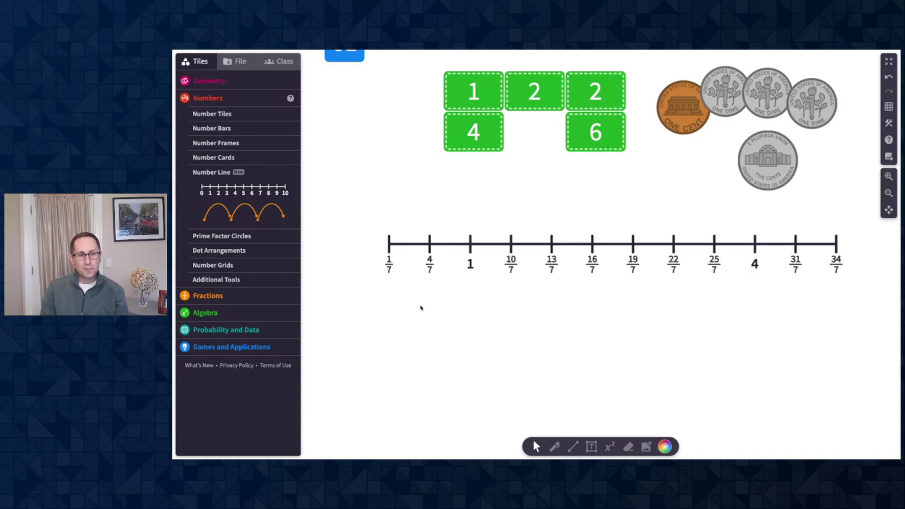
left_click(434, 241)
left_click(402, 286)
key("BackSpace")
key("BackSpace")
key("BackSpace")
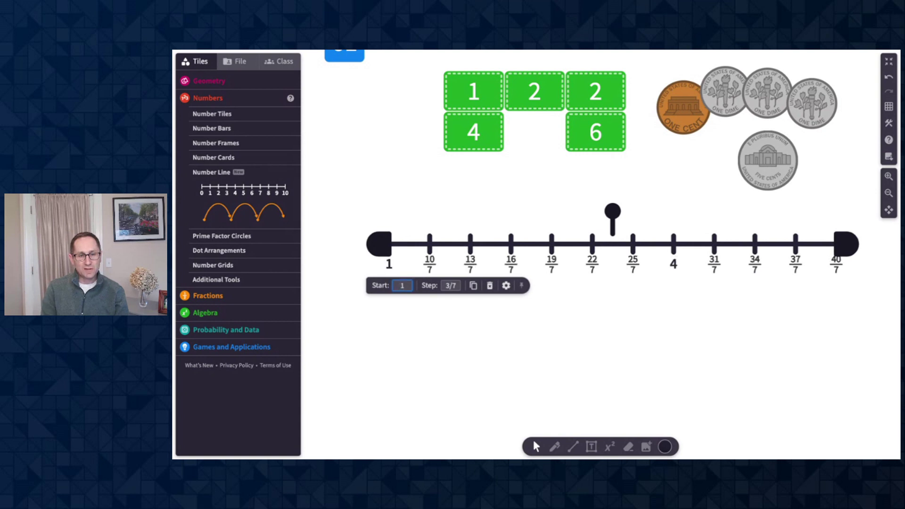
type("0")
key("Tab")
type("19")
key("BackSpace")
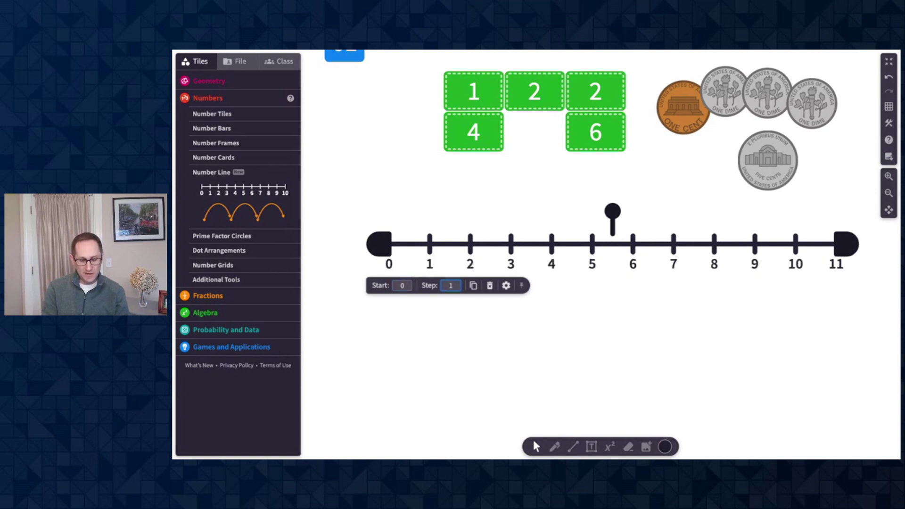
type("0%")
key("BackSpace")
key("BackSpace")
key("BackSpace")
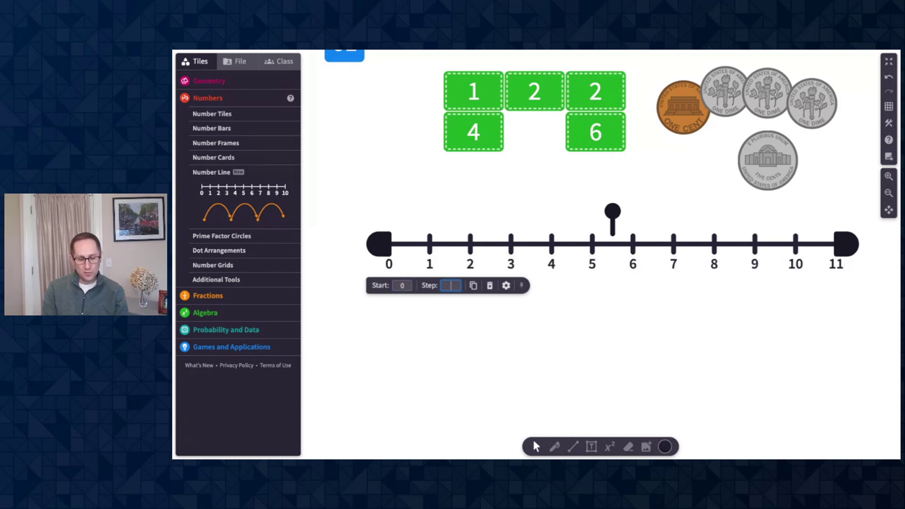
type("30%")
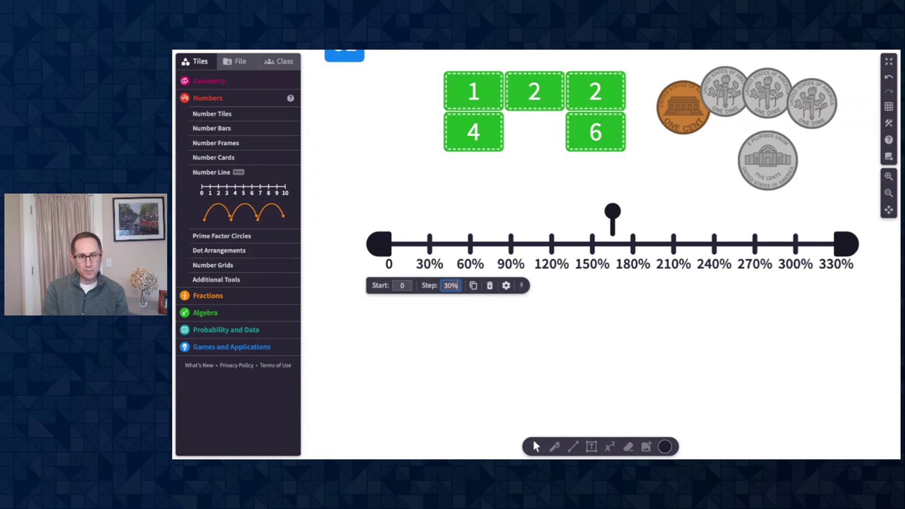
Try a start value of 50%, then clear it again
left_click(400, 284)
key("BackSpace")
type("50%")
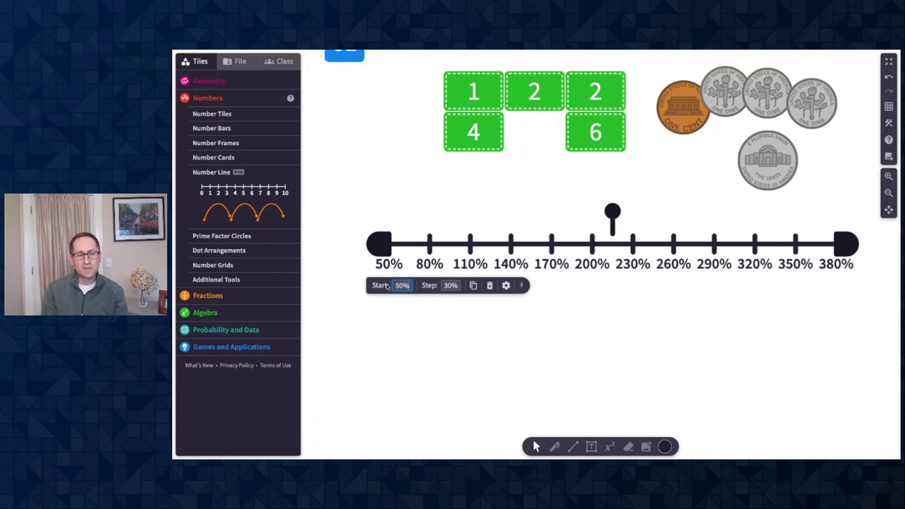
key("BackSpace")
key("BackSpace")
key("BackSpace")
Try steps π, 5π and 7π, then set step 2π and start 3π
type("0")
key("Tab")
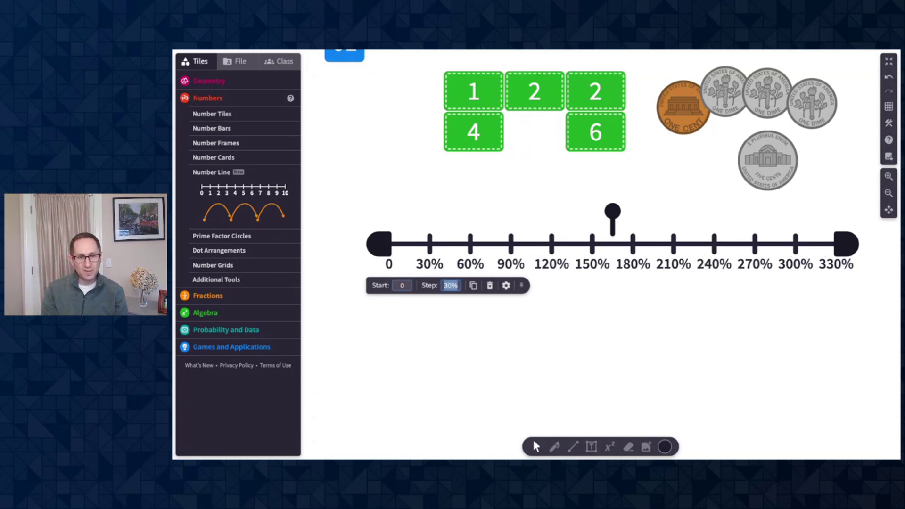
type("pi")
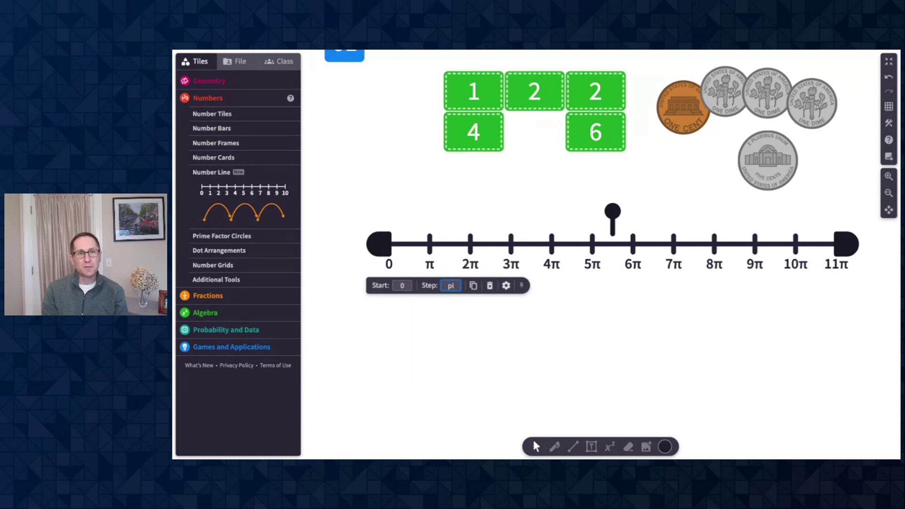
key("BackSpace")
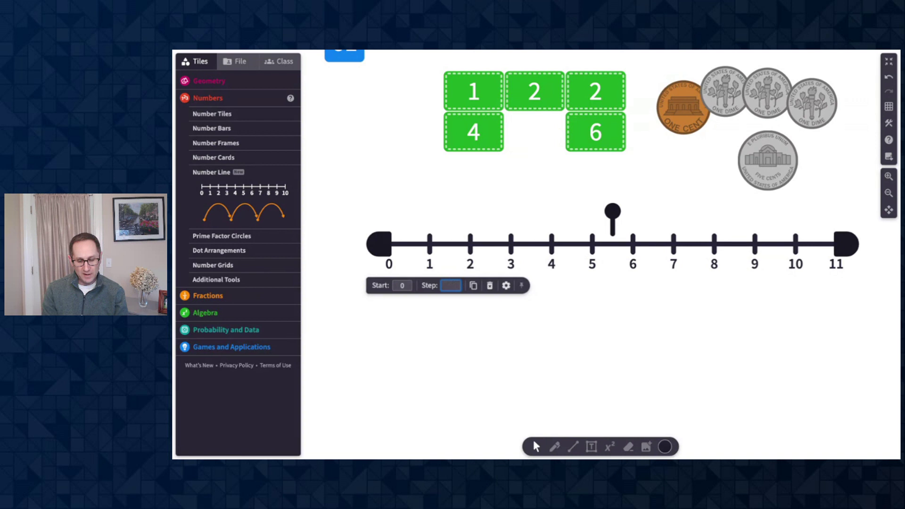
type("5pi")
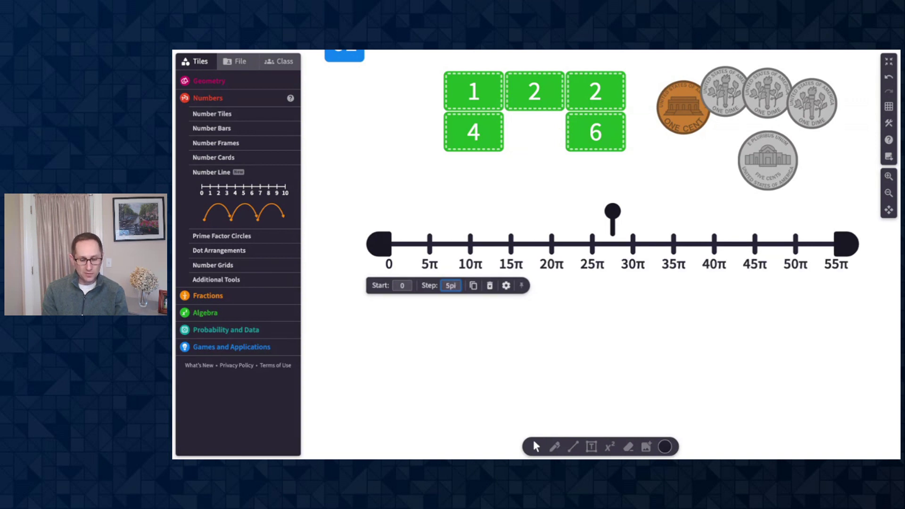
key("BackSpace")
type("7")
key("BackSpace")
type("2")
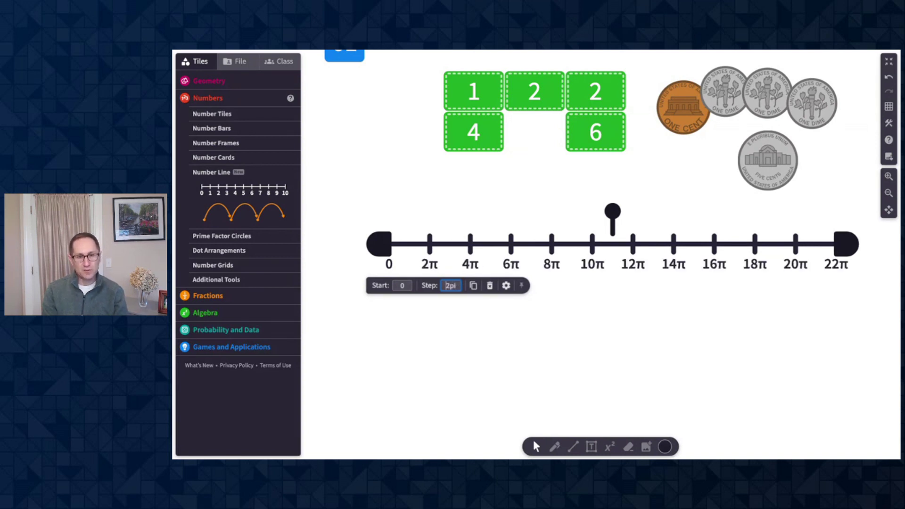
left_click(403, 285)
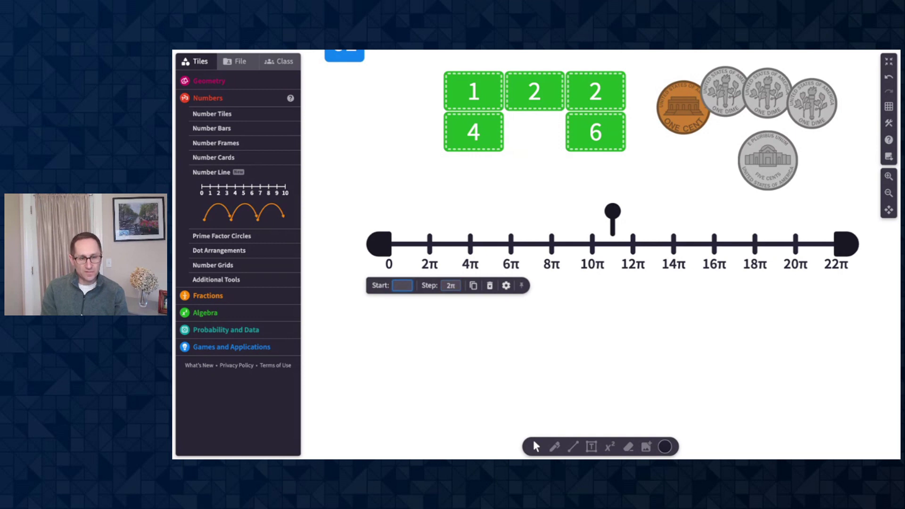
type("3pi")
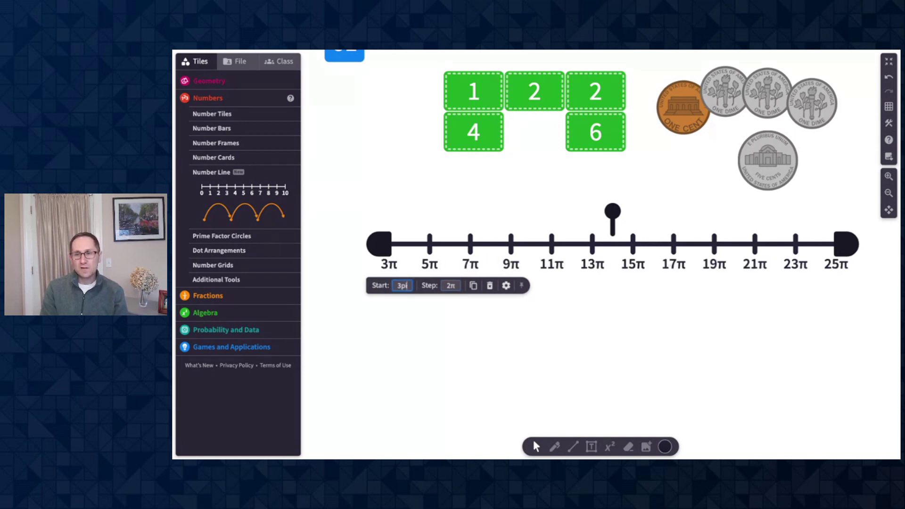
Create four 10-tile bars below the number line and merge them into one 40-tile piece
scroll(561, 333, "down", 2)
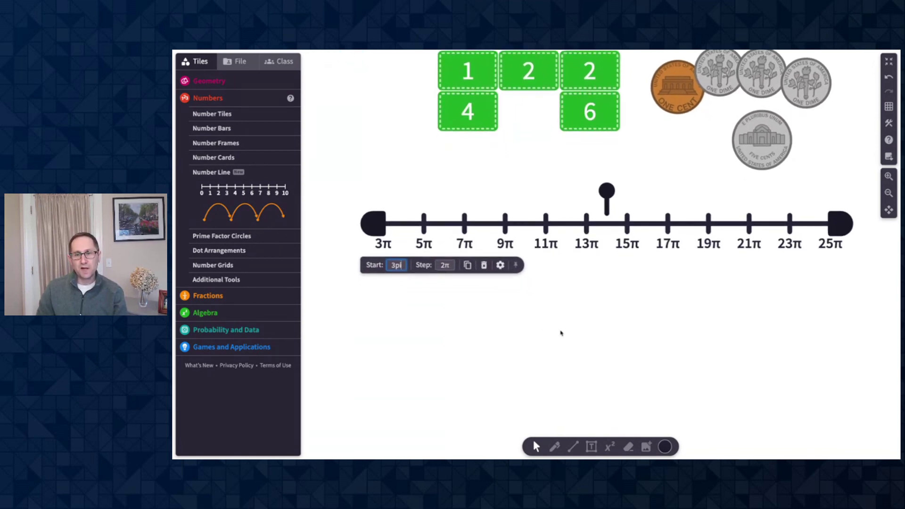
scroll(561, 333, "down", 5)
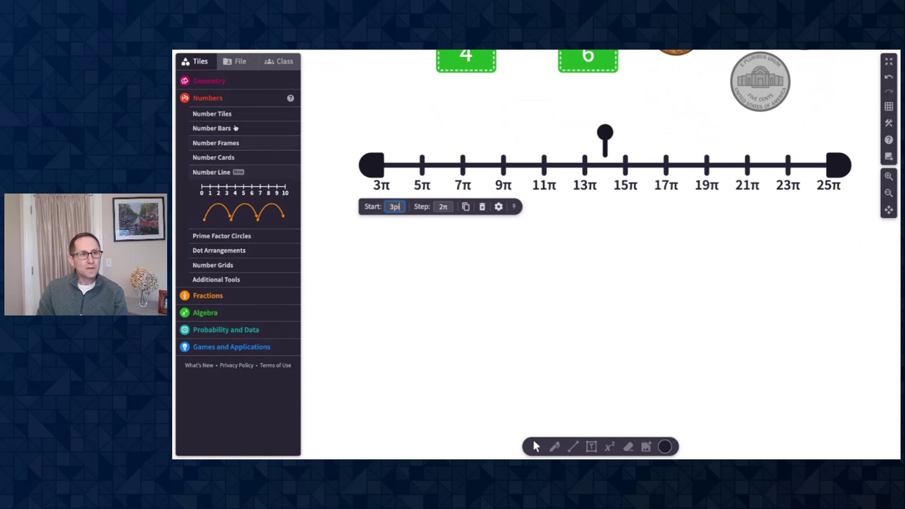
left_click(212, 113)
left_click_drag(235, 140, 554, 264)
key("ctrl+d")
key("ctrl+d")
key("ctrl+d")
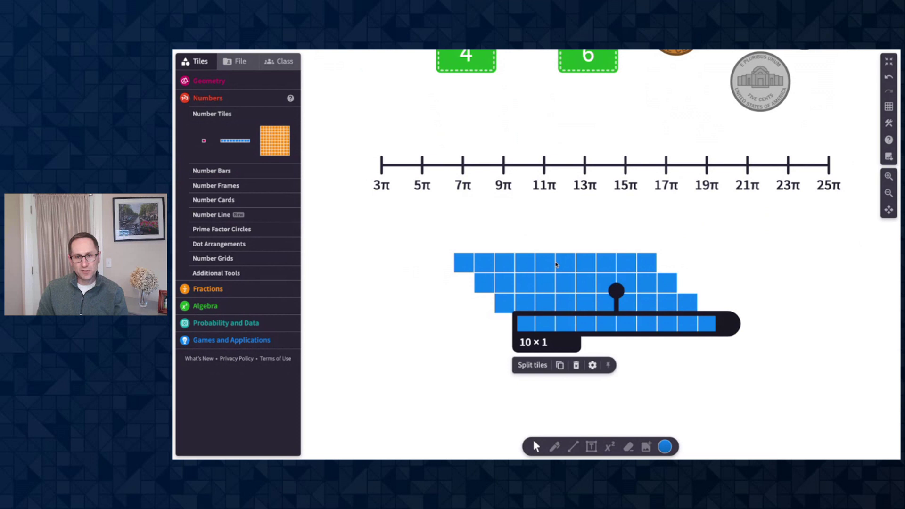
left_click_drag(438, 240, 686, 347)
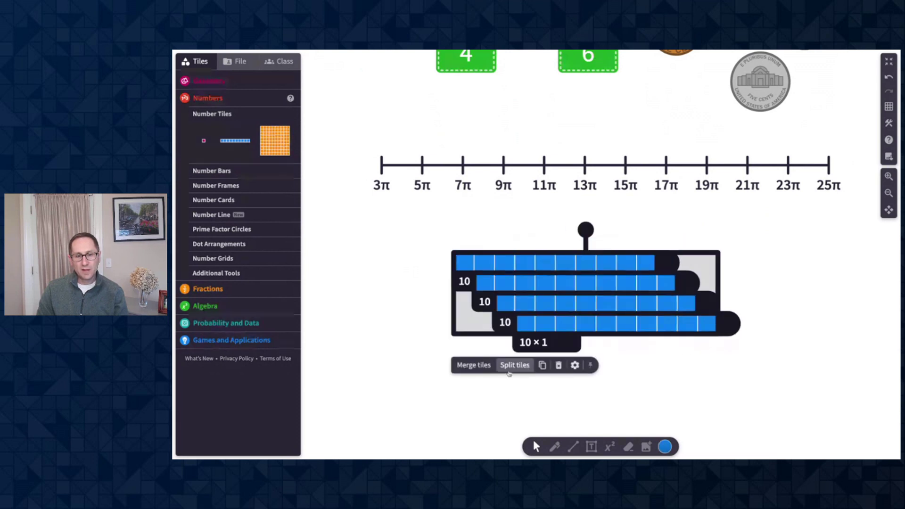
left_click(473, 365)
Reshape the 40 tiles from 6 × 6 plus 4 into a 5 × 8 rectangle
left_click_drag(726, 260, 568, 275)
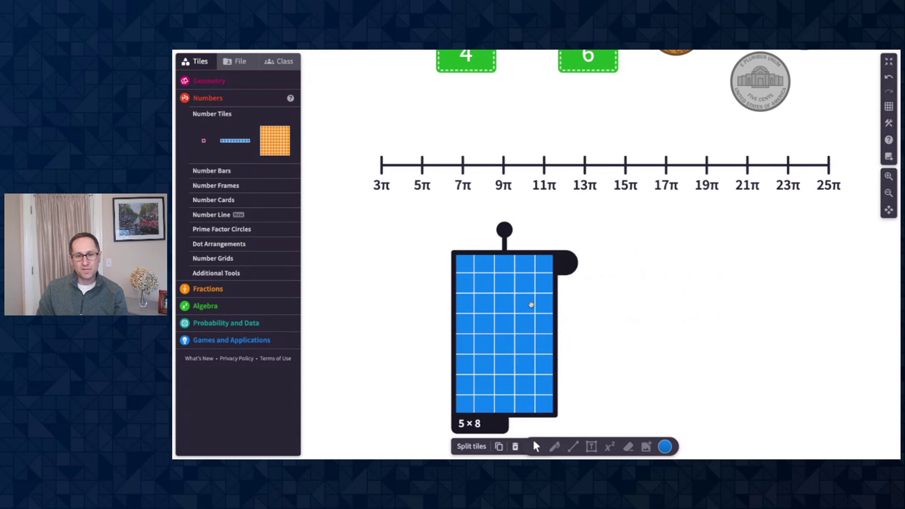
left_click_drag(531, 306, 600, 269)
left_click(678, 300)
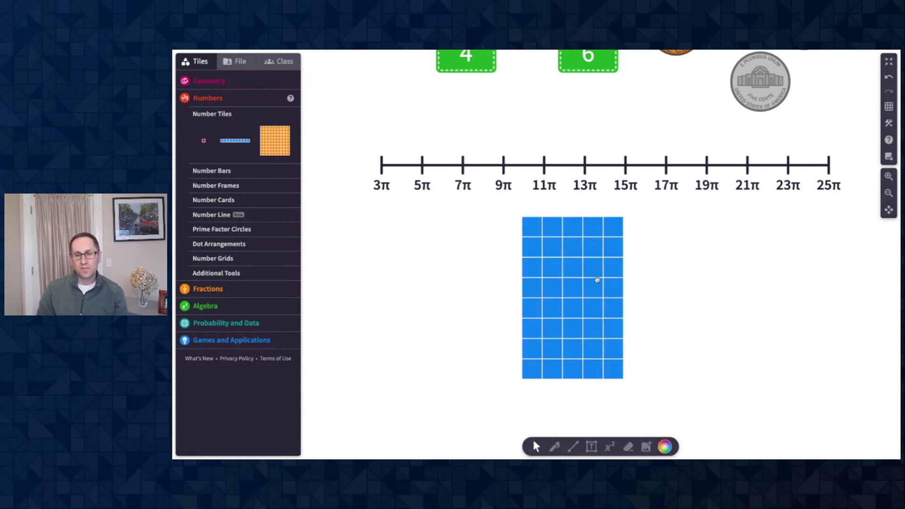
left_click(596, 282)
scroll(636, 309, "down", 1)
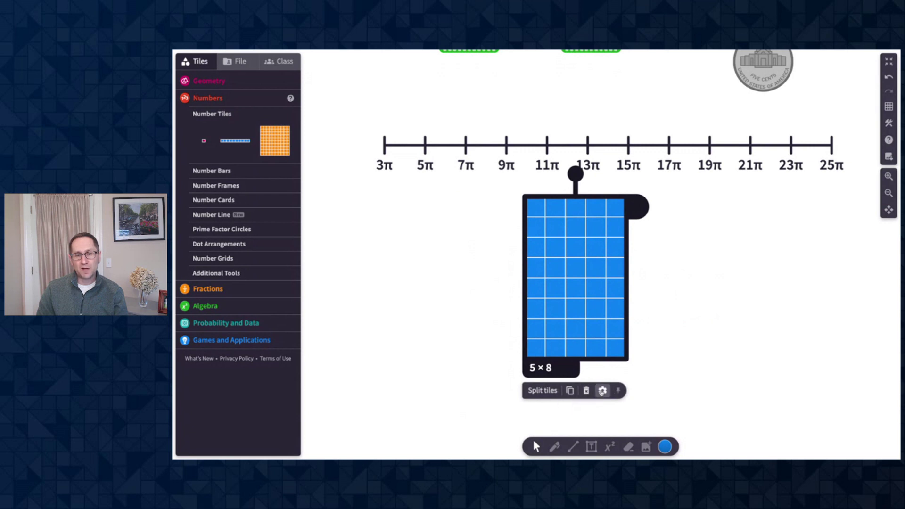
Toggle the array's 5 × 8 label off and on twice in its settings, leaving it shown
left_click(602, 390)
scroll(653, 352, "down", 4)
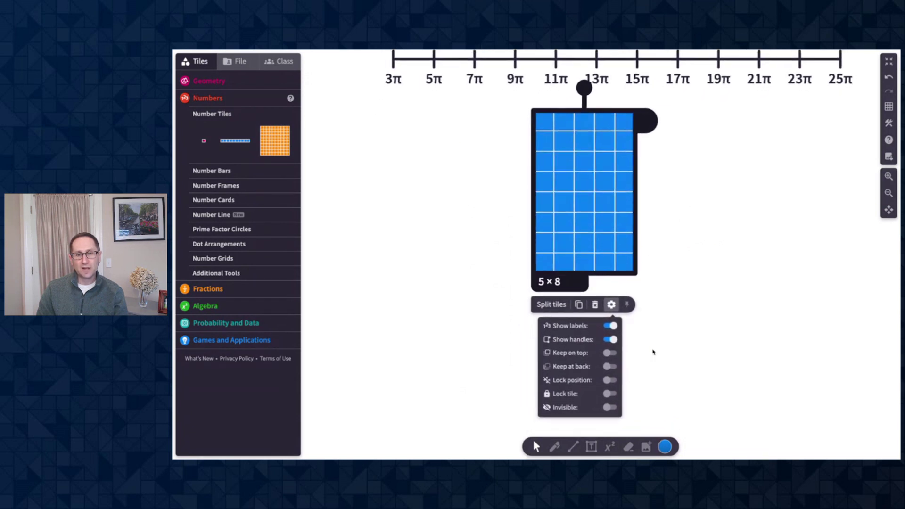
left_click(608, 326)
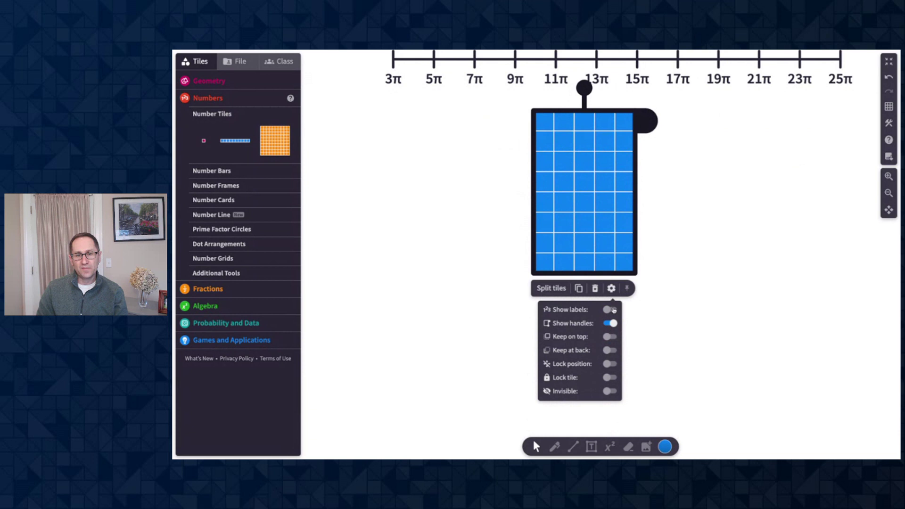
left_click(613, 310)
left_click(608, 326)
left_click(614, 309)
scroll(675, 319, "up", 1)
Reshape the array to 6 × 6 plus 4, then to 7 × 5 plus 5
left_click(668, 327)
left_click(601, 243)
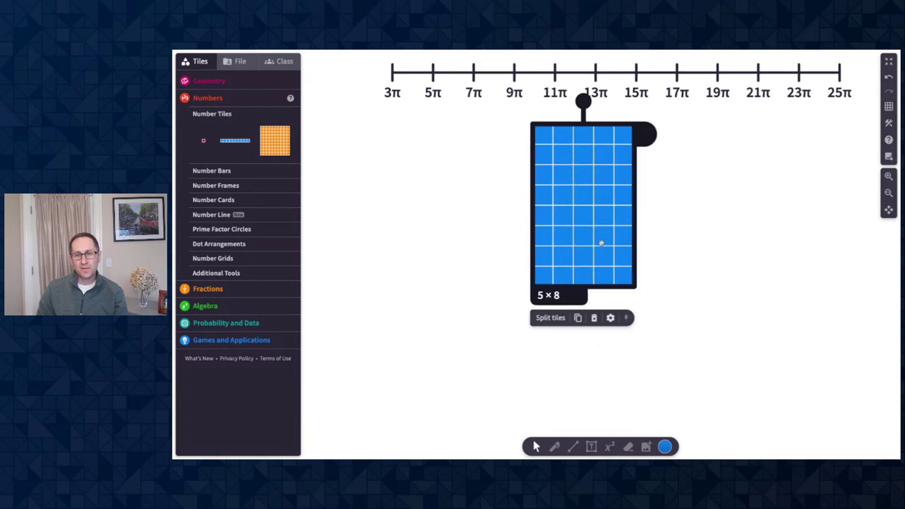
scroll(672, 305, "up", 5)
left_click_drag(642, 199, 669, 200)
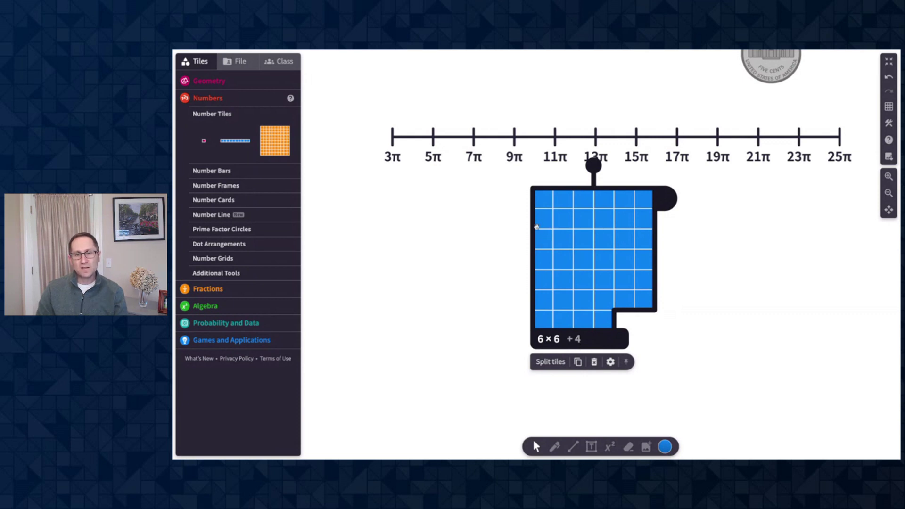
left_click_drag(657, 204, 677, 203)
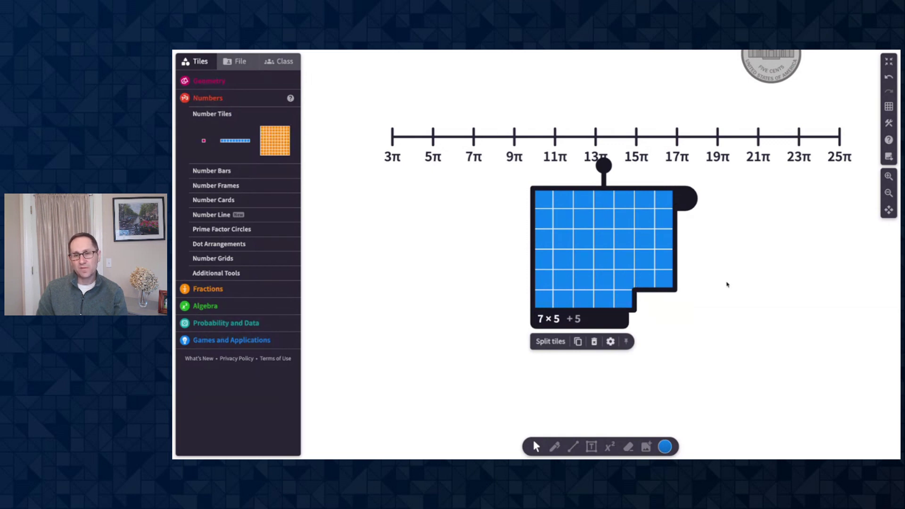
scroll(735, 288, "up", 2)
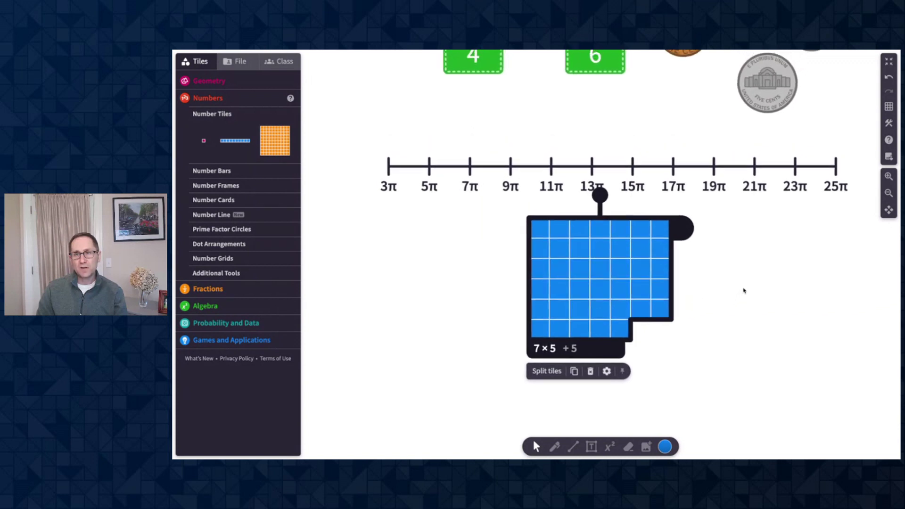
scroll(743, 291, "up", 4)
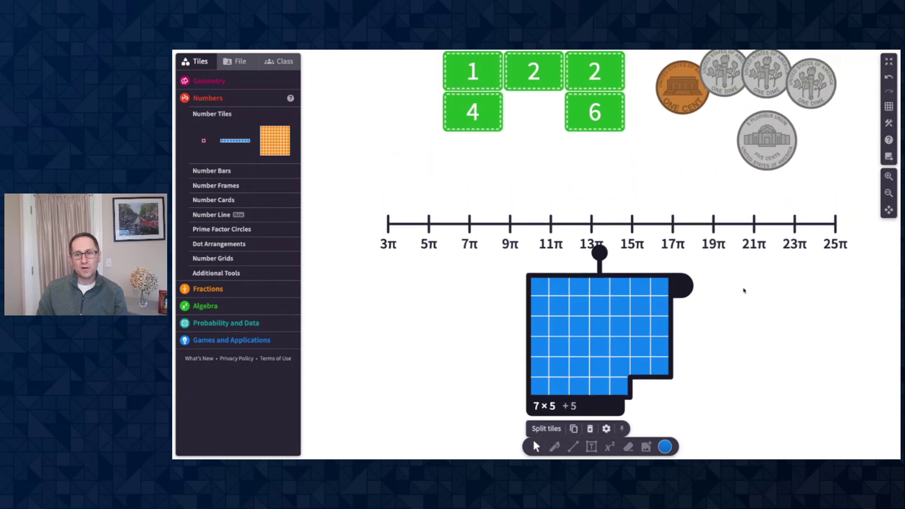
scroll(743, 291, "right", 1)
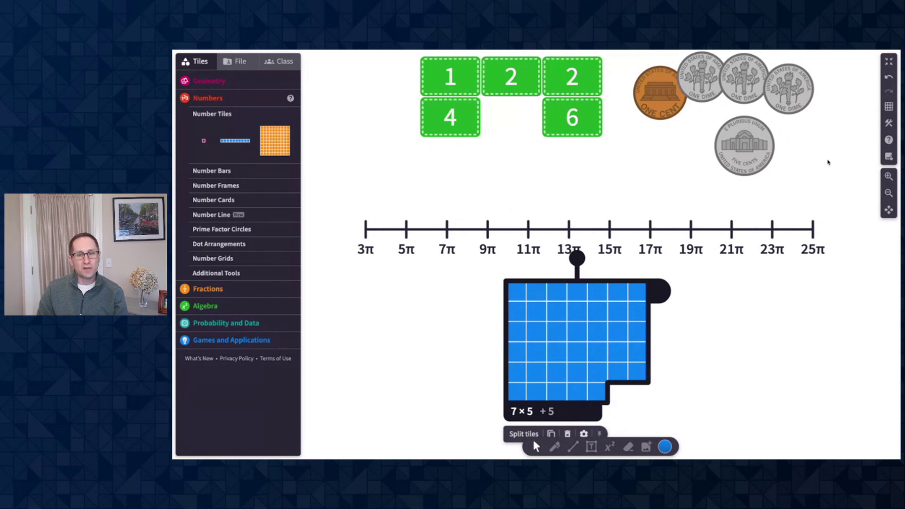
left_click(888, 140)
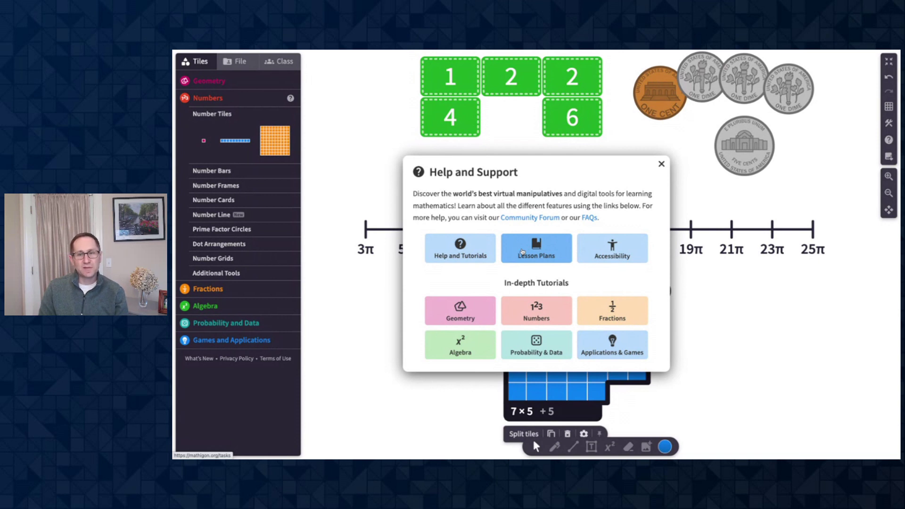
left_click(661, 164)
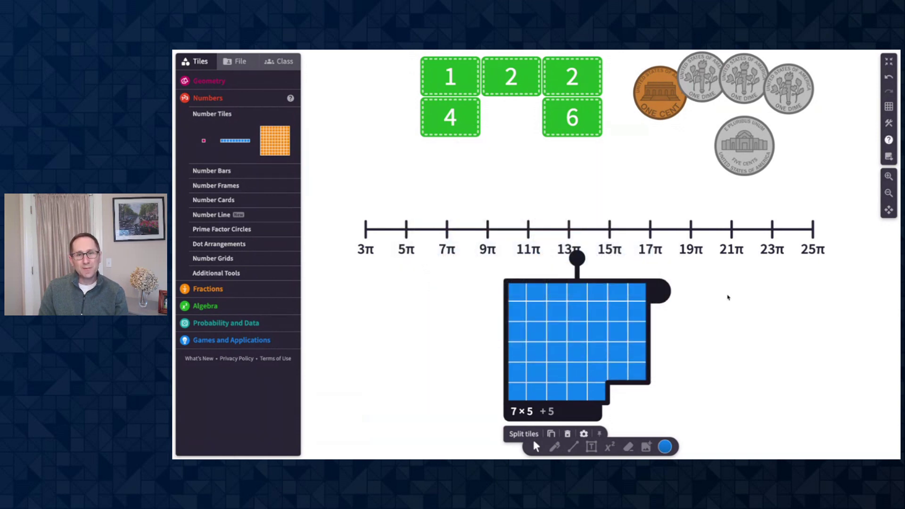